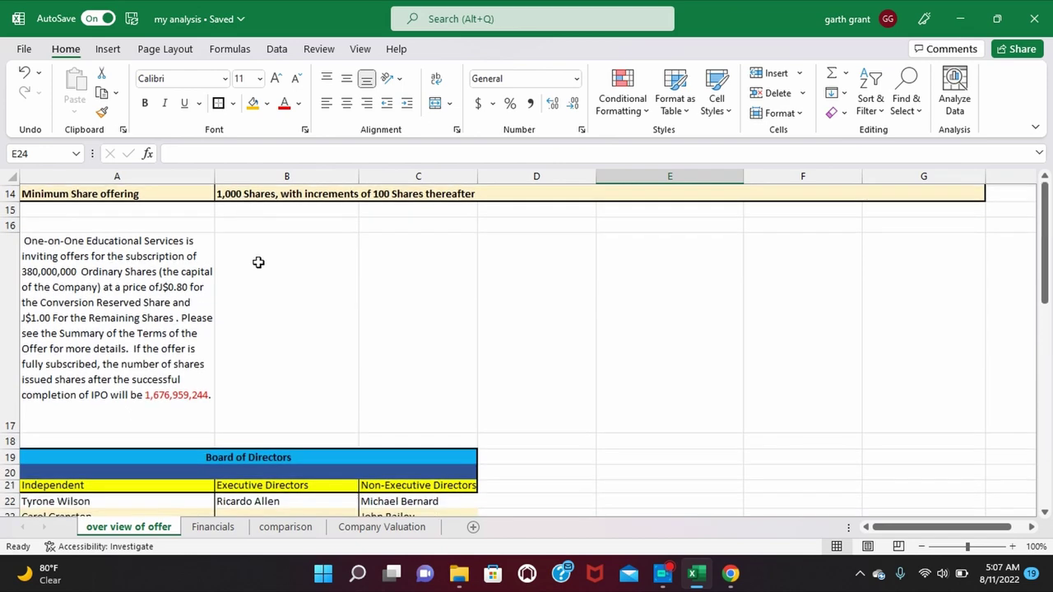
# - Open the Financials sheet and examine the DuPont Analysis table and the Dupont Drivers chart for 2017 to 2021
pyautogui.scroll(5, 258, 261)
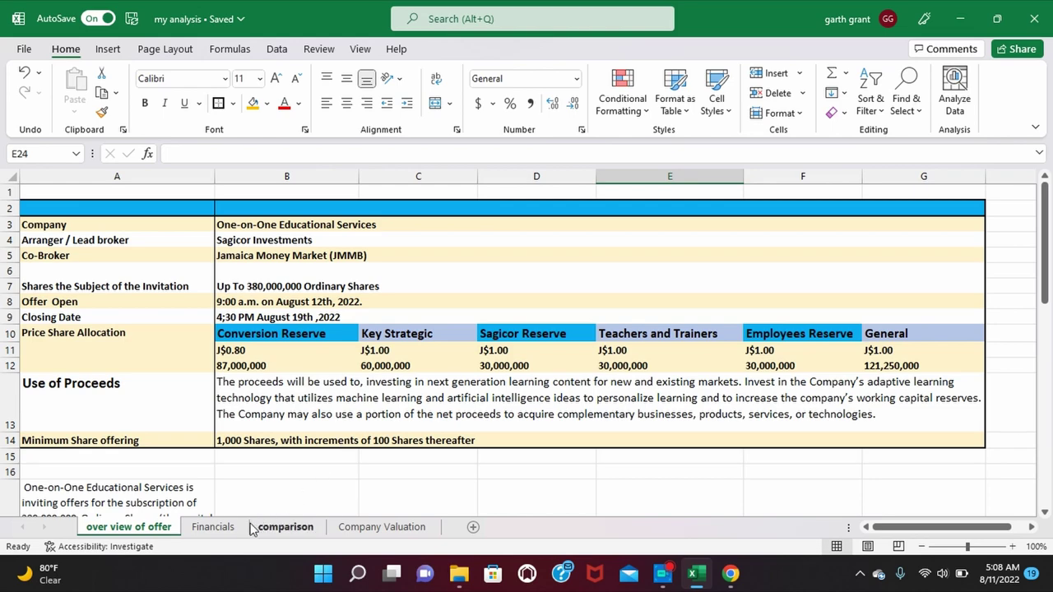
pyautogui.click(216, 529)
pyautogui.scroll(10, 352, 422)
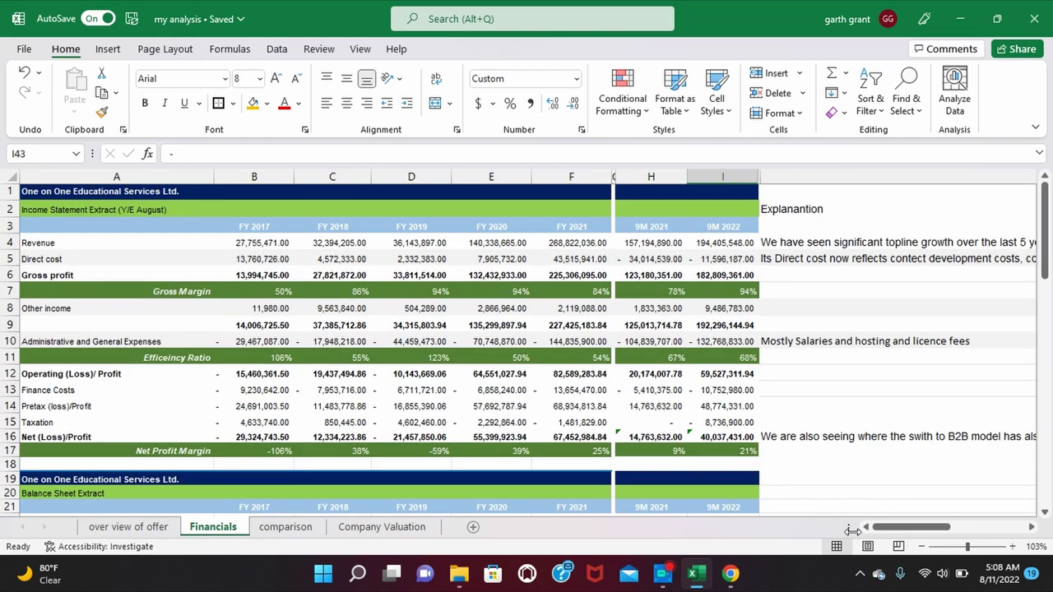
pyautogui.moveTo(888, 534); pyautogui.dragTo(998, 531)
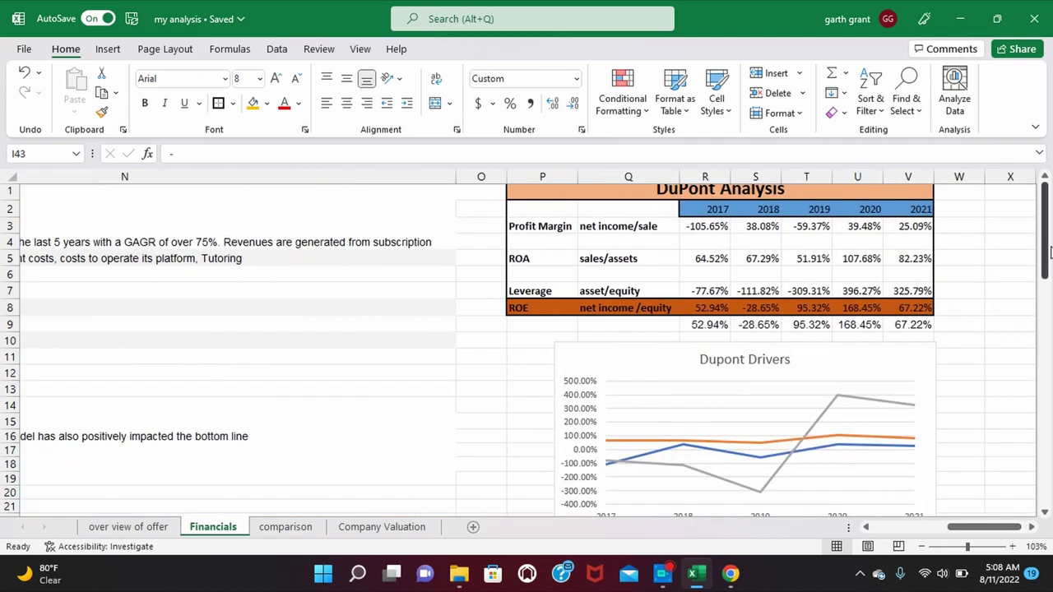
pyautogui.moveTo(1049, 250); pyautogui.dragTo(1041, 234)
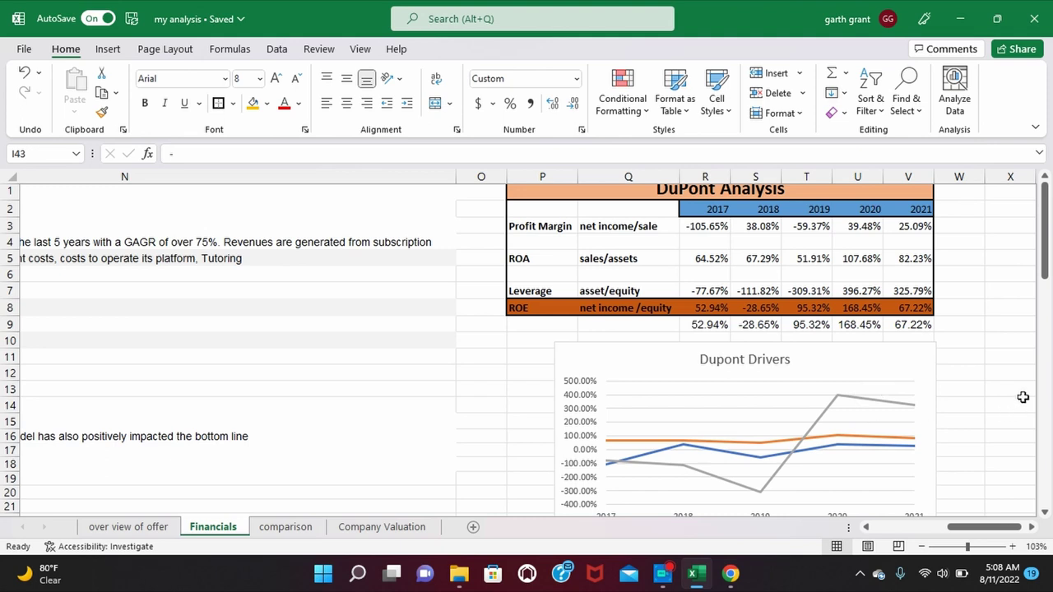
pyautogui.moveTo(1045, 263); pyautogui.dragTo(1045, 273)
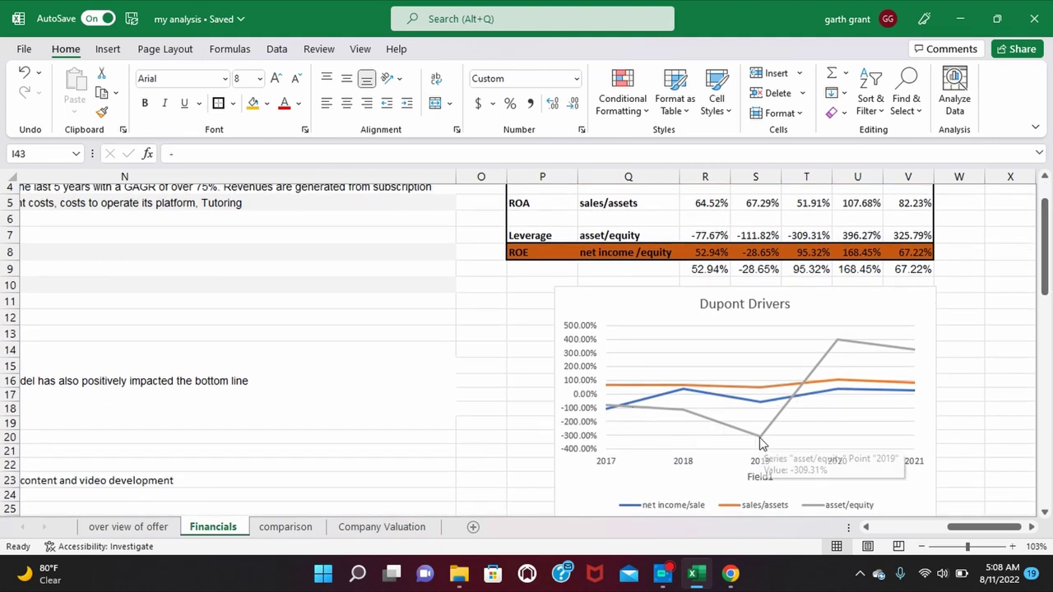
pyautogui.moveTo(835, 352)
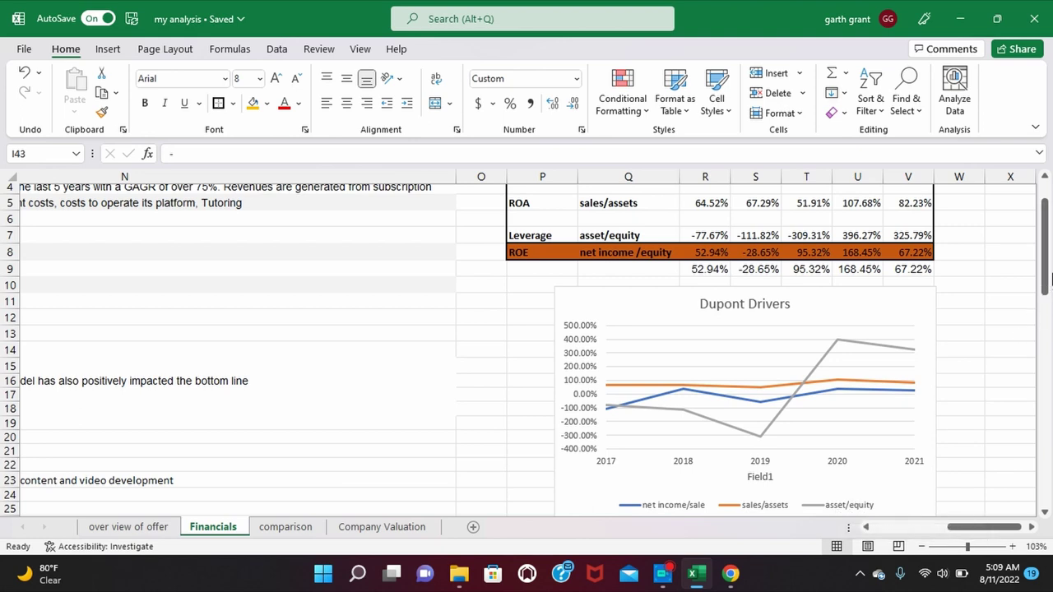
pyautogui.moveTo(1045, 273); pyautogui.dragTo(1049, 240)
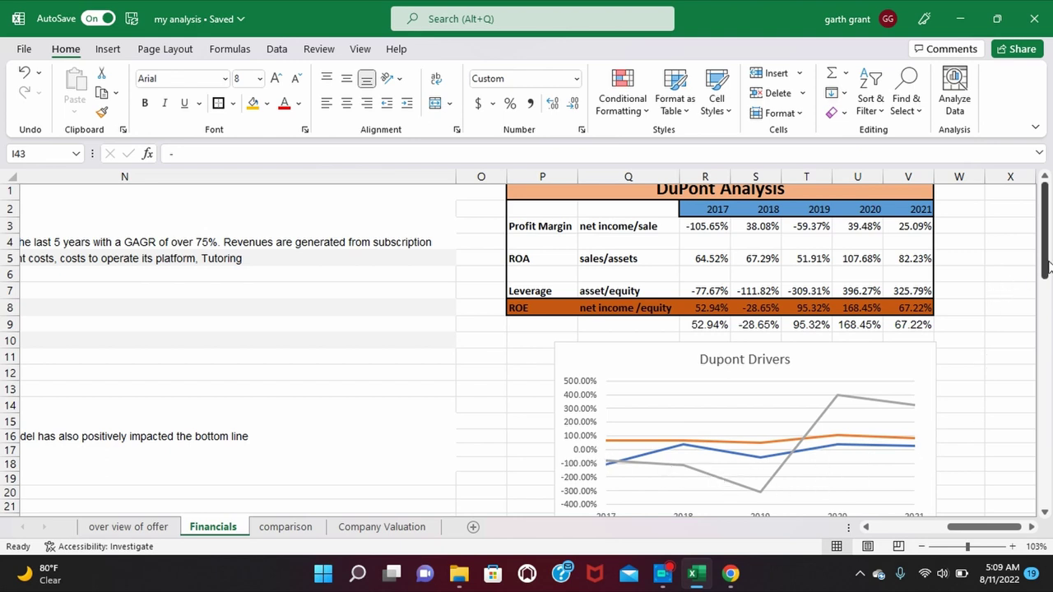
pyautogui.scroll(-1, 711, 381)
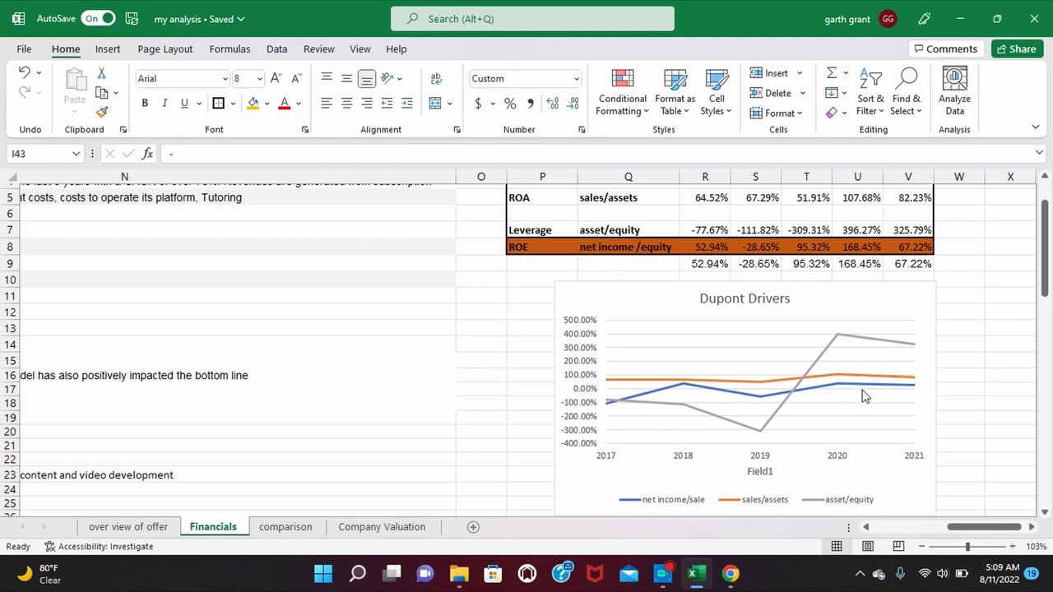
pyautogui.moveTo(864, 395)
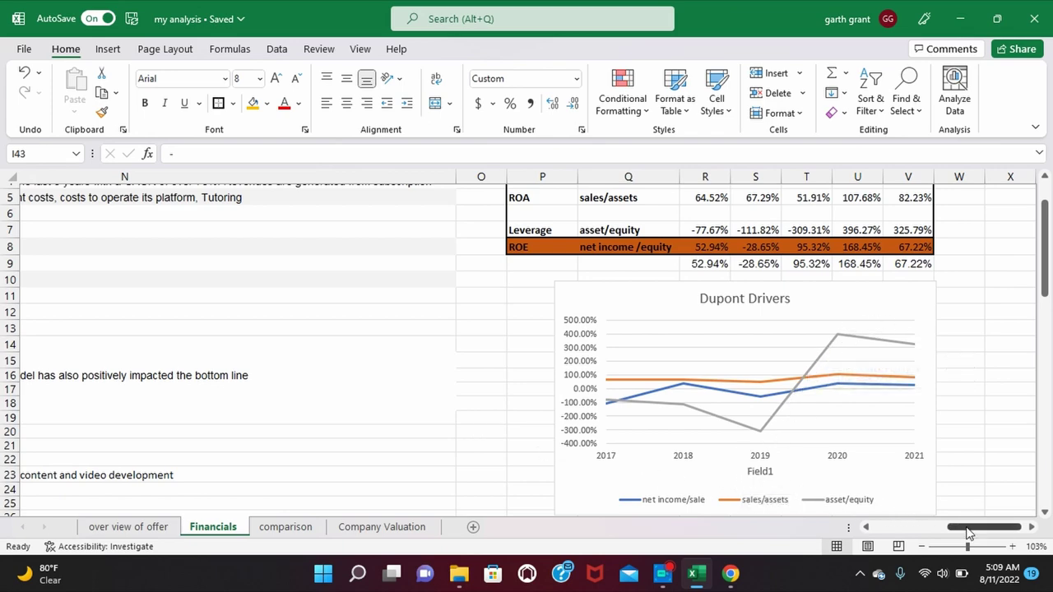
# - Examine the income statement extract across all reporting periods together with the explanation notes beside it
pyautogui.moveTo(968, 533); pyautogui.dragTo(781, 512)
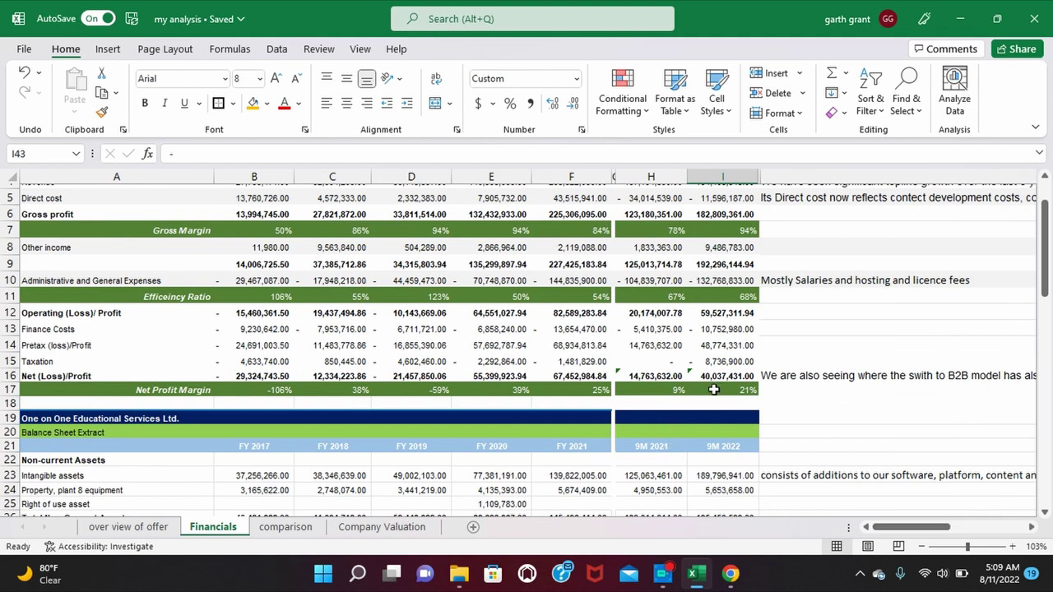
pyautogui.scroll(2, 714, 390)
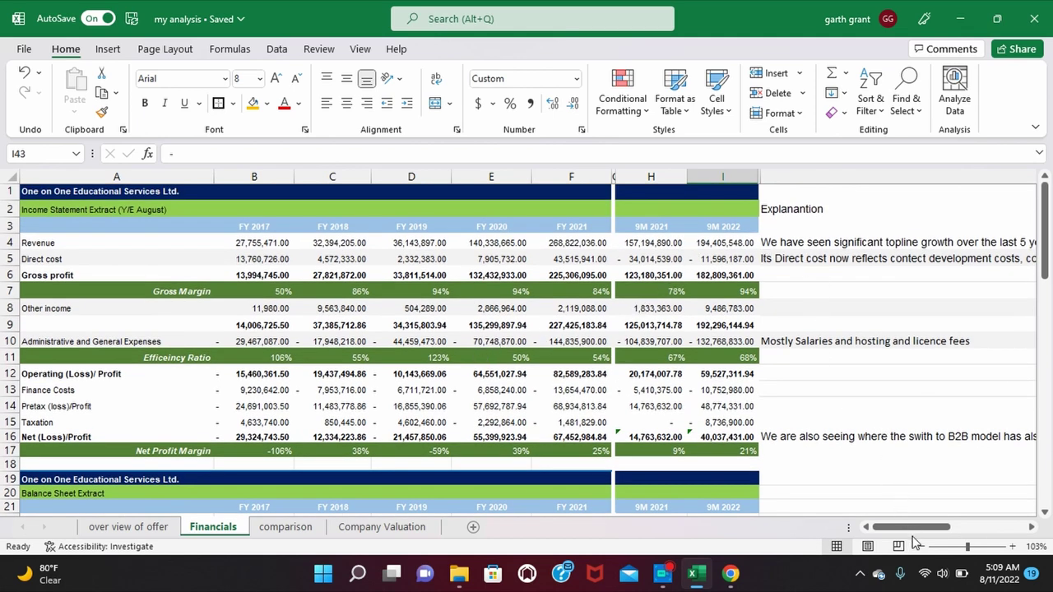
pyautogui.moveTo(912, 531); pyautogui.dragTo(941, 530)
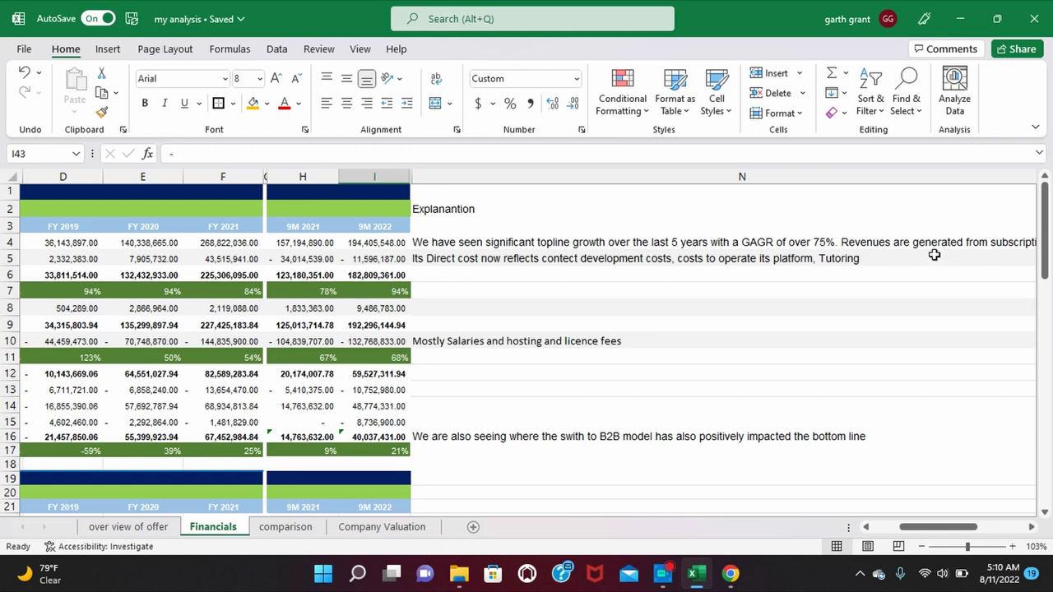
pyautogui.hscroll(2, 946, 260)
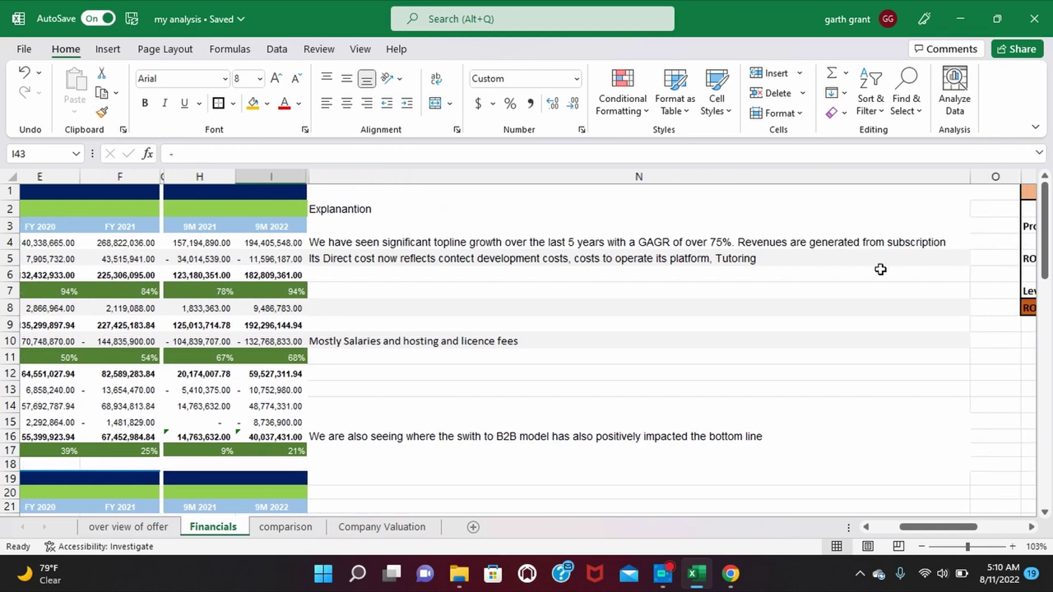
pyautogui.hscroll(-4, 423, 255)
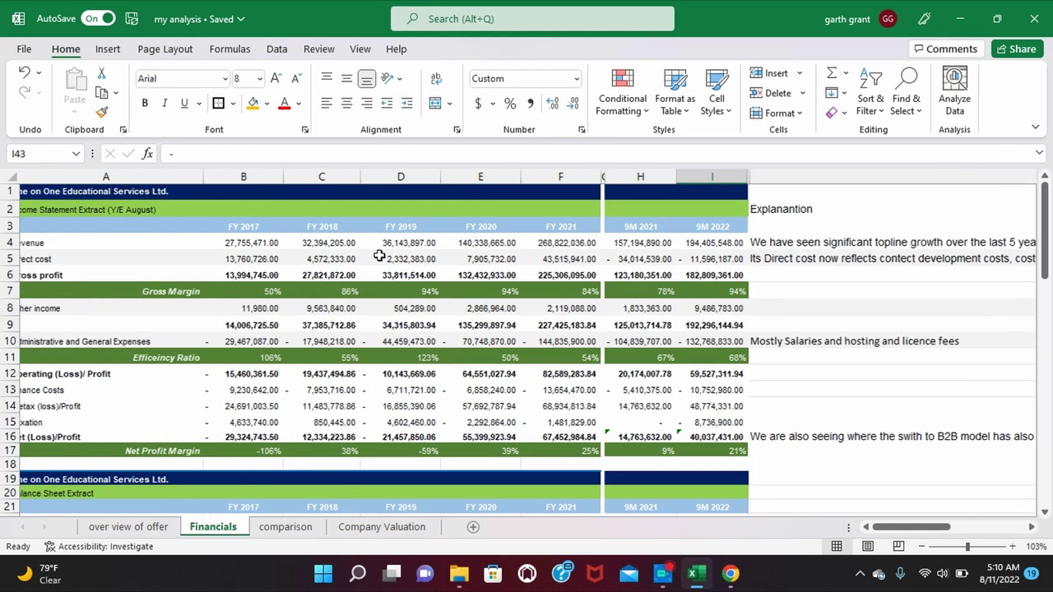
pyautogui.hscroll(3, 379, 255)
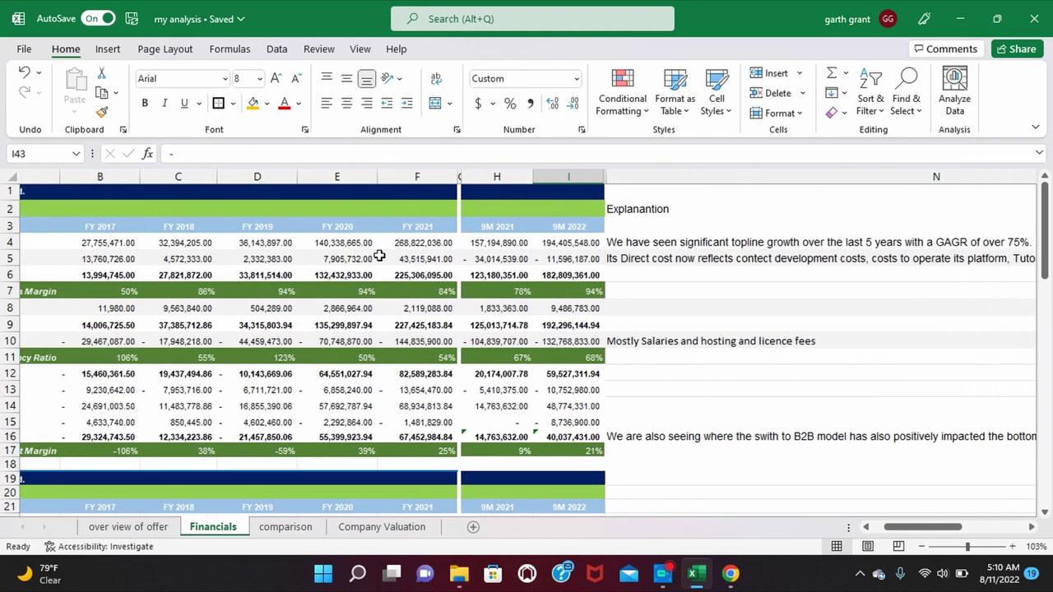
pyautogui.hscroll(-3, 380, 256)
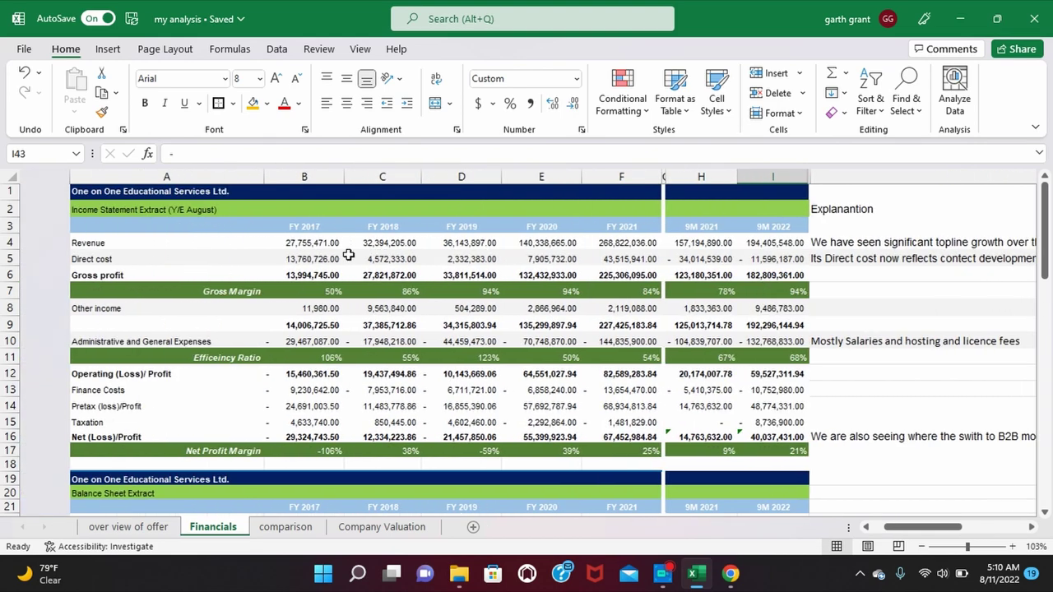
pyautogui.hscroll(5, 691, 301)
pyautogui.hscroll(1, 691, 300)
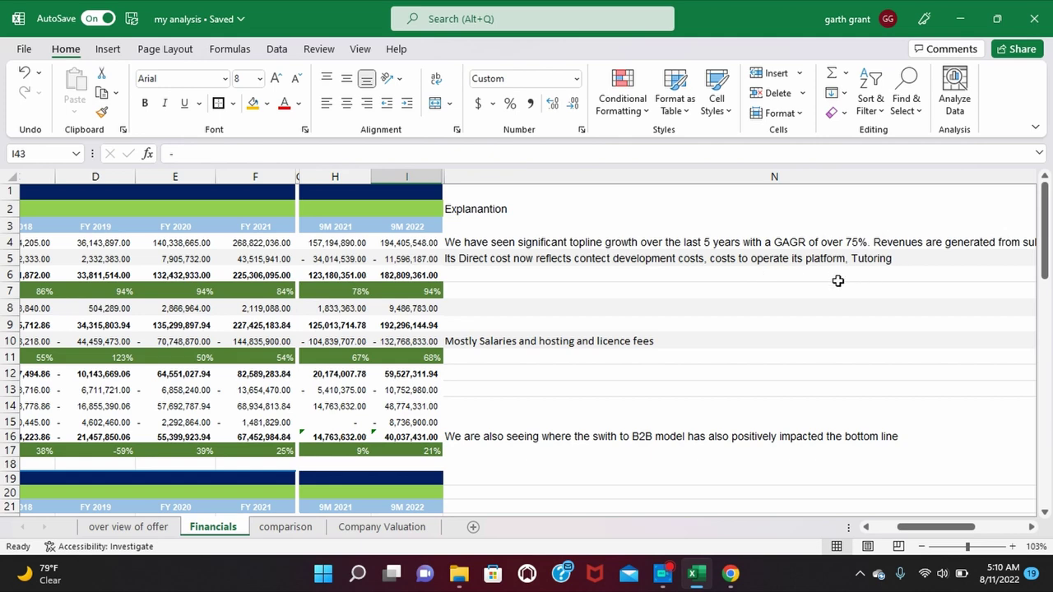
pyautogui.hscroll(-2, 662, 320)
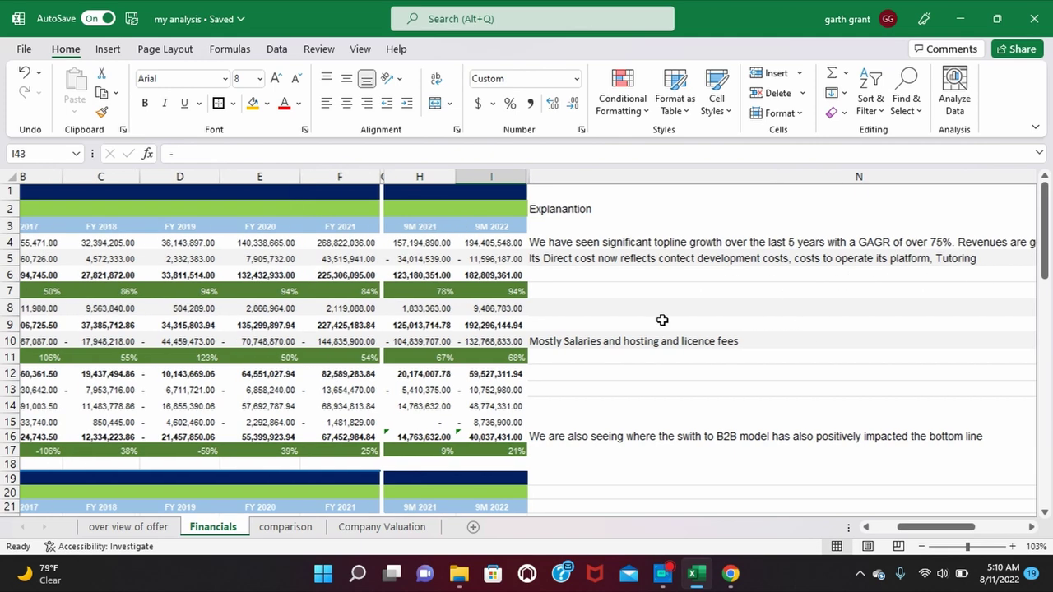
pyautogui.hscroll(-3, 663, 320)
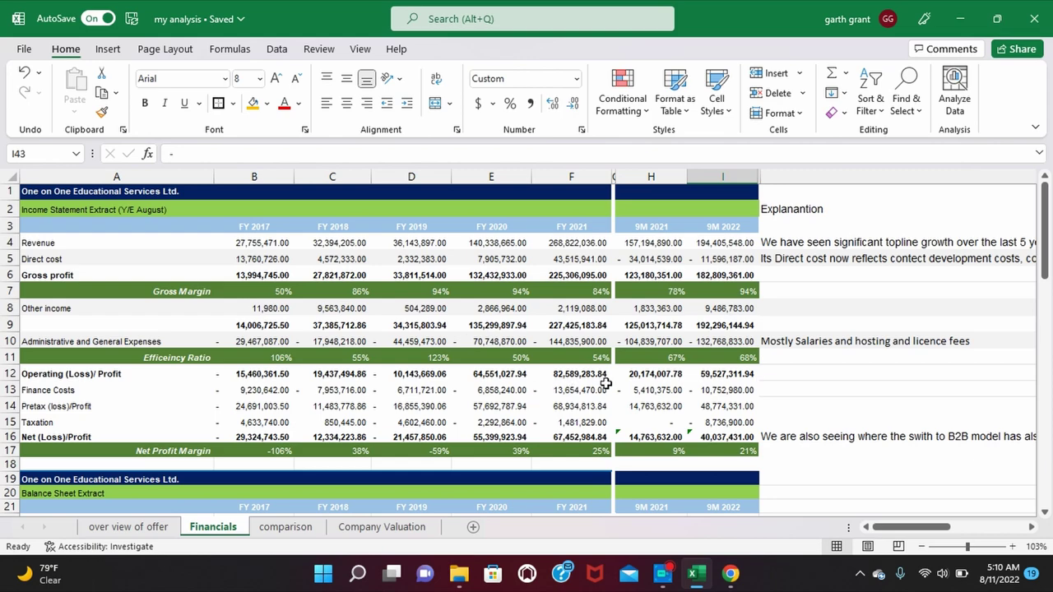
# - Compare the assets and liabilities in the balance sheet extract with the revenue and profit lines of the income statement
pyautogui.scroll(-5, 605, 382)
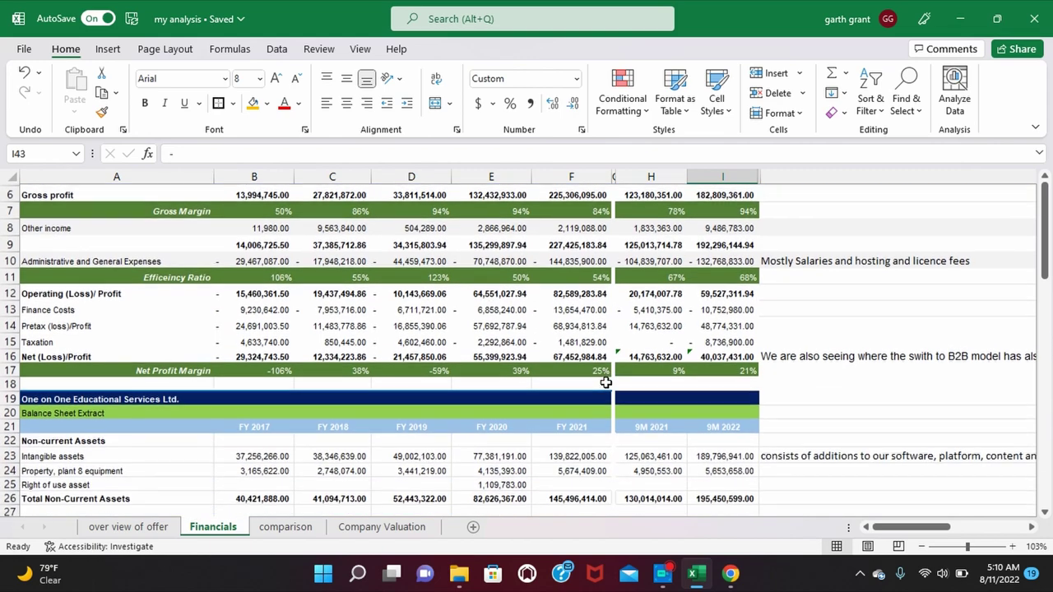
pyautogui.scroll(-2, 605, 383)
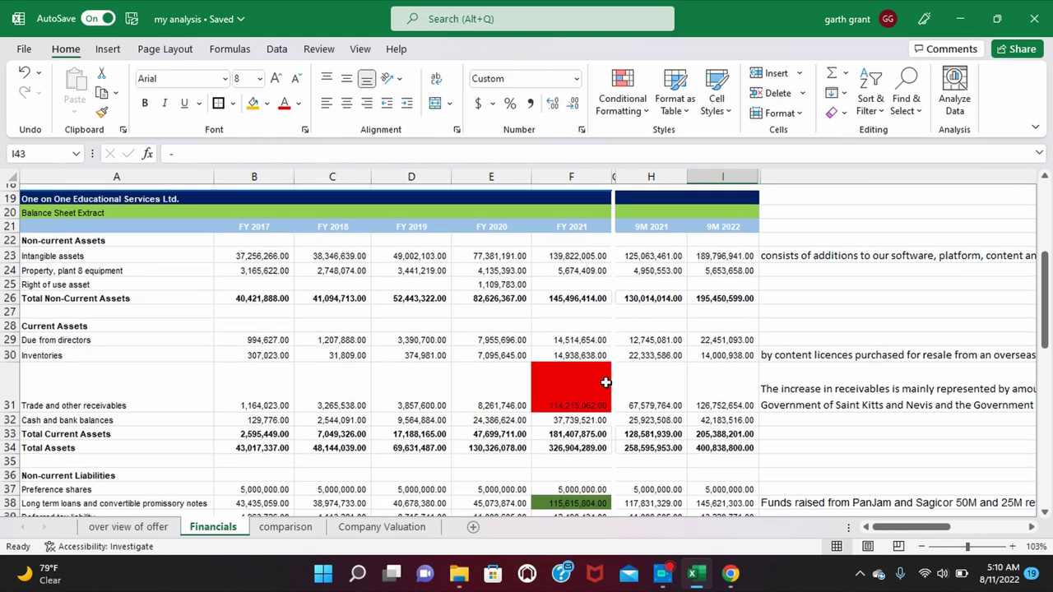
pyautogui.scroll(-2, 605, 383)
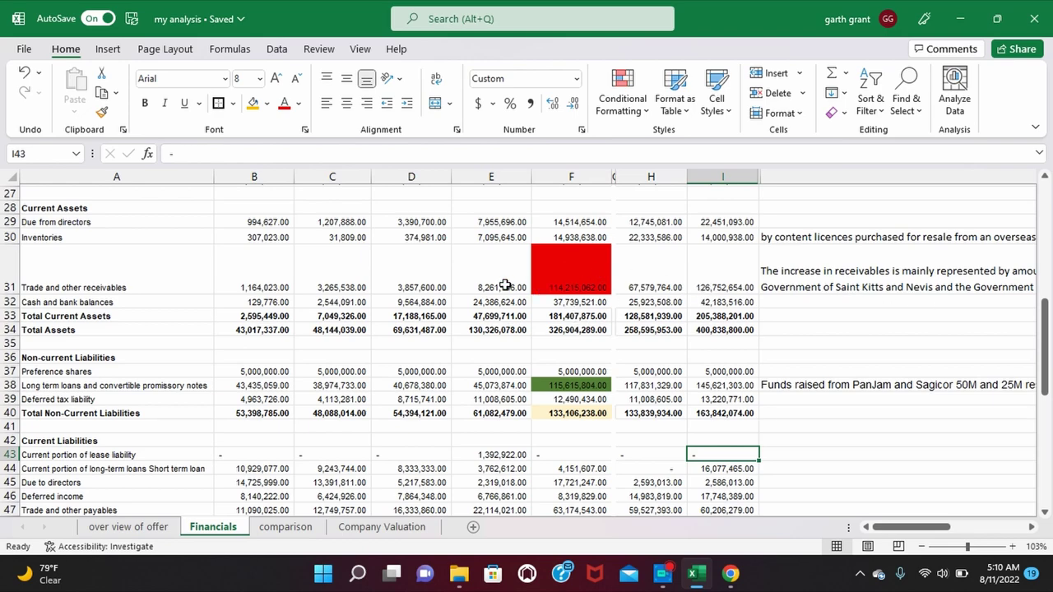
pyautogui.scroll(5, 507, 286)
pyautogui.scroll(-5, 510, 283)
pyautogui.scroll(6, 730, 277)
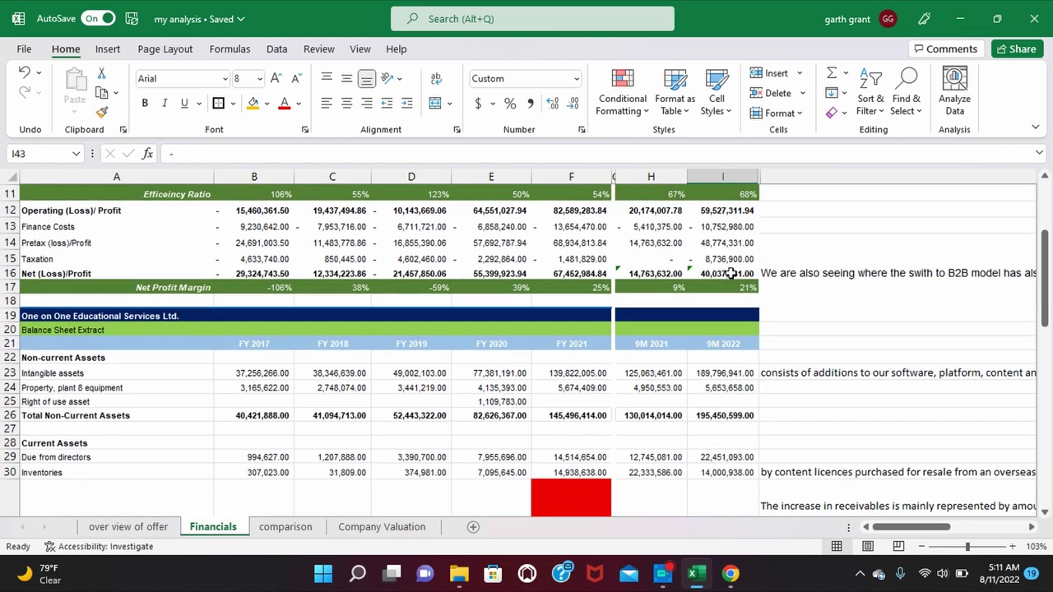
pyautogui.scroll(-6, 730, 277)
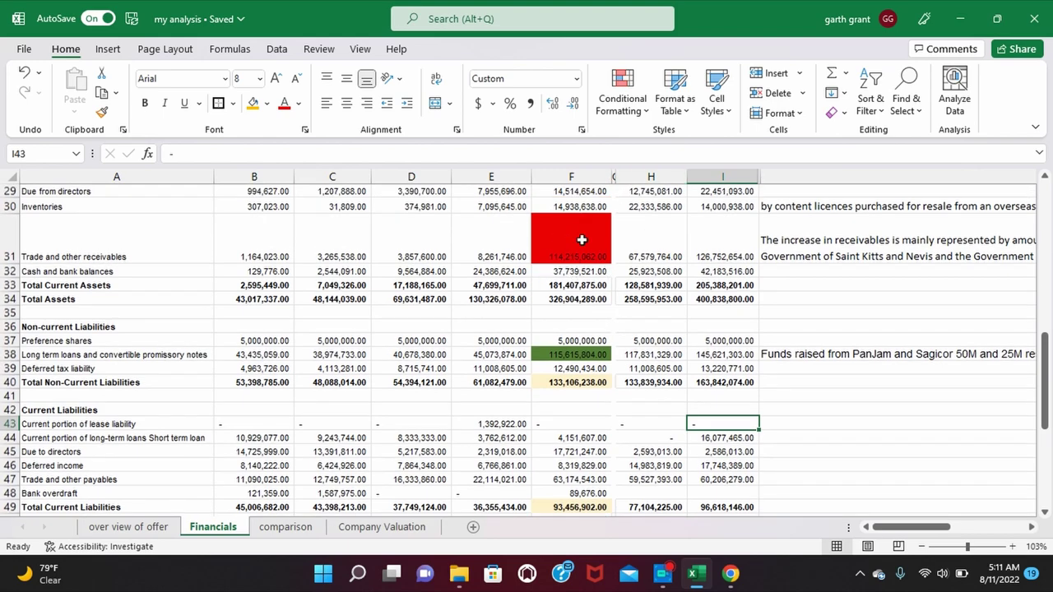
pyautogui.scroll(8, 576, 241)
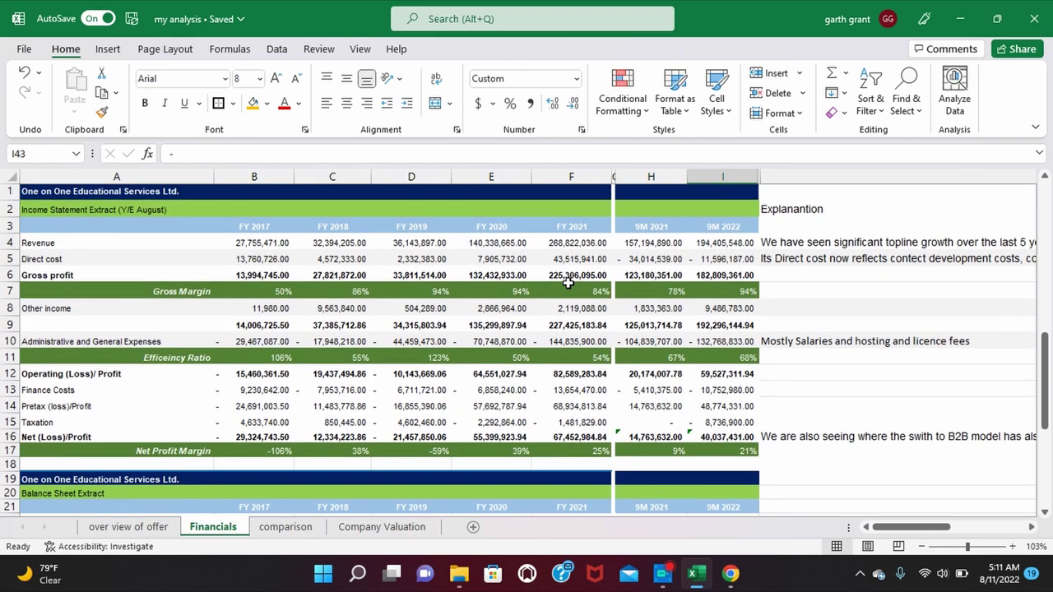
pyautogui.scroll(-6, 568, 283)
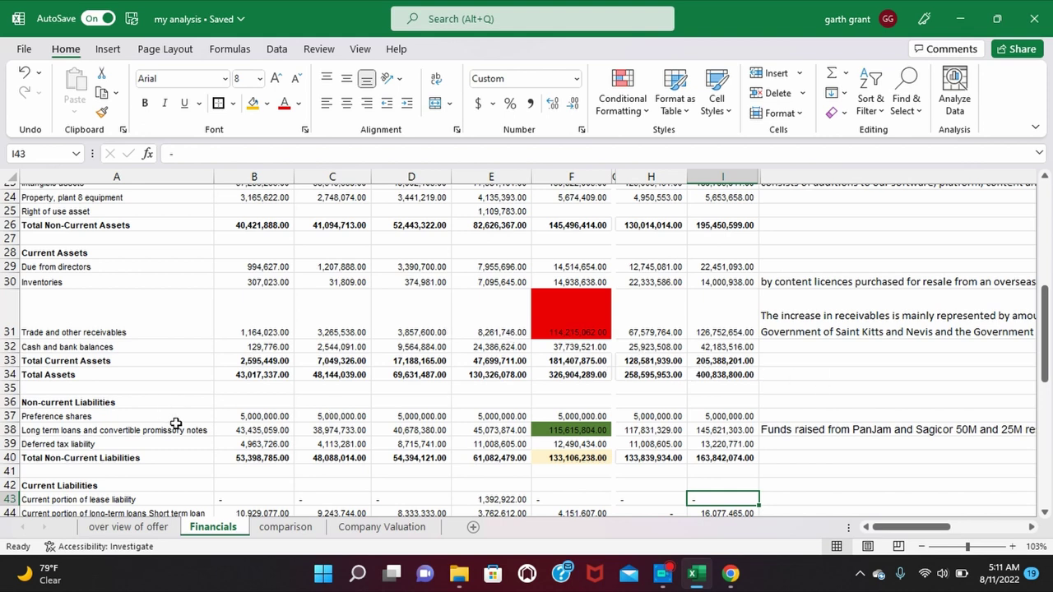
# - Select the FY 2021 value for long term loans and convertible promissory notes and read that row's explanation note
pyautogui.click(575, 430)
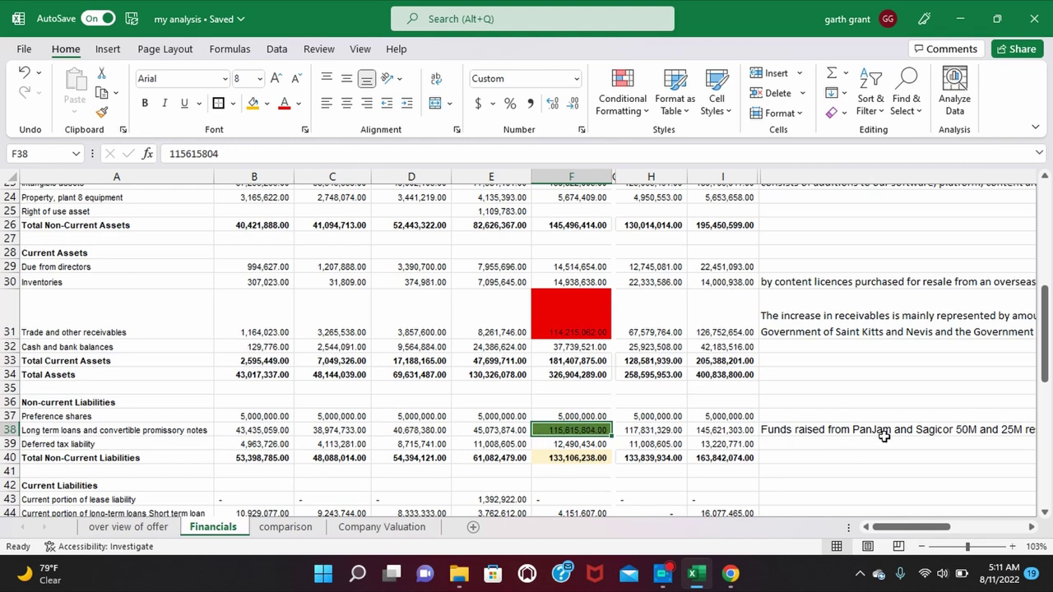
pyautogui.scroll(1, 954, 435)
pyautogui.hscroll(1, 885, 431)
pyautogui.hscroll(1, 885, 431)
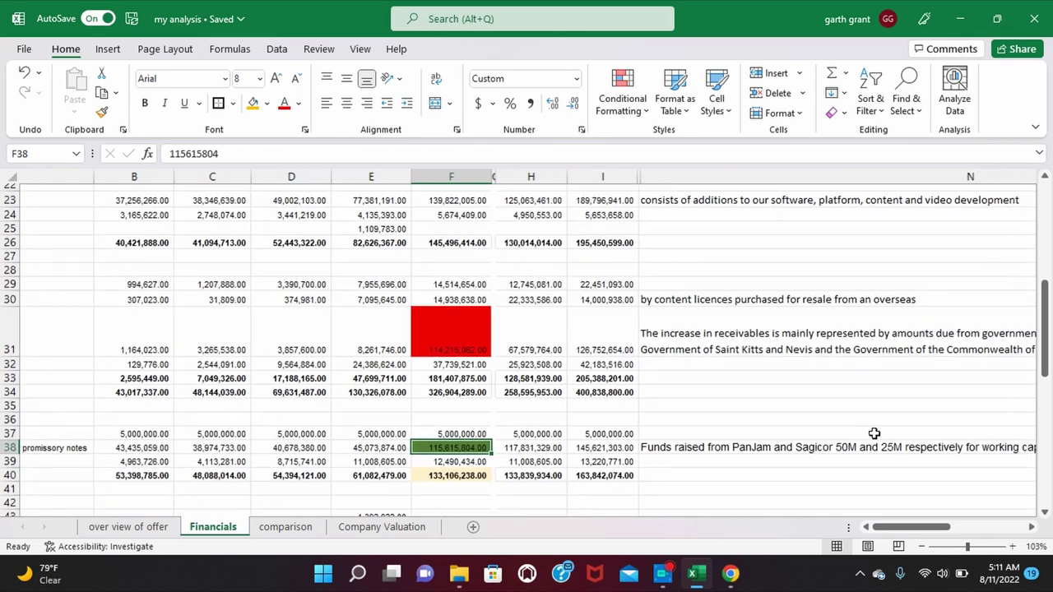
pyautogui.hscroll(3, 866, 438)
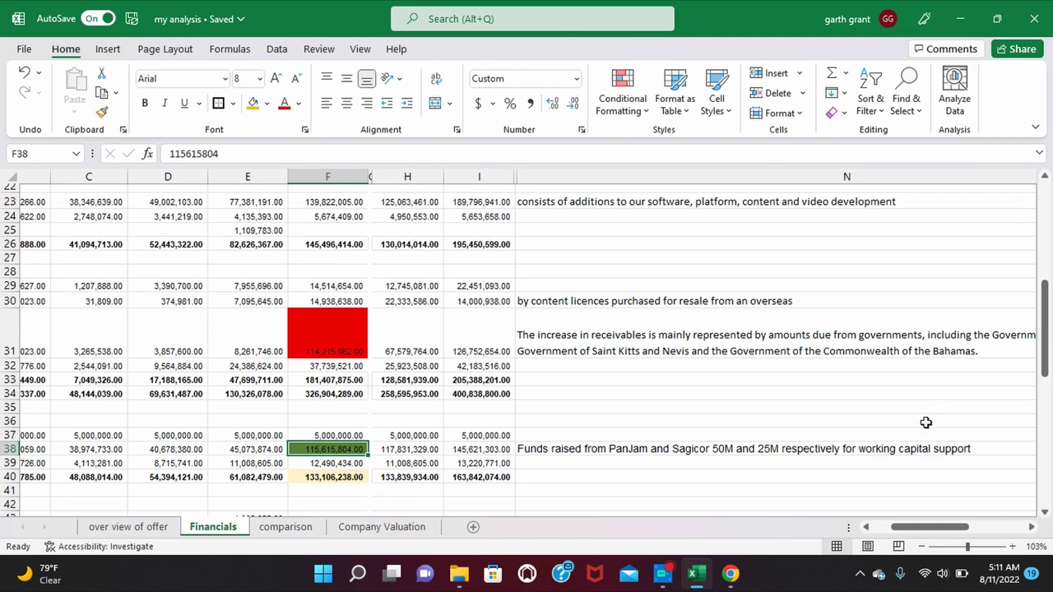
# - Recheck the Dupont Drivers chart and return to the balance sheet extract
pyautogui.moveTo(926, 531); pyautogui.dragTo(981, 527)
pyautogui.scroll(4, 1008, 351)
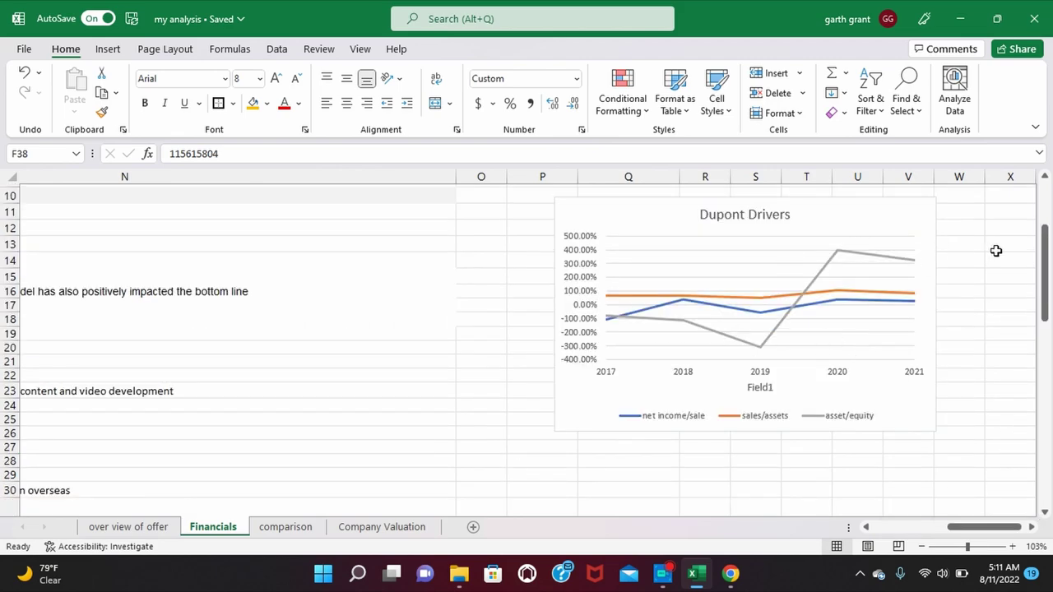
pyautogui.moveTo(1049, 255); pyautogui.dragTo(1047, 267)
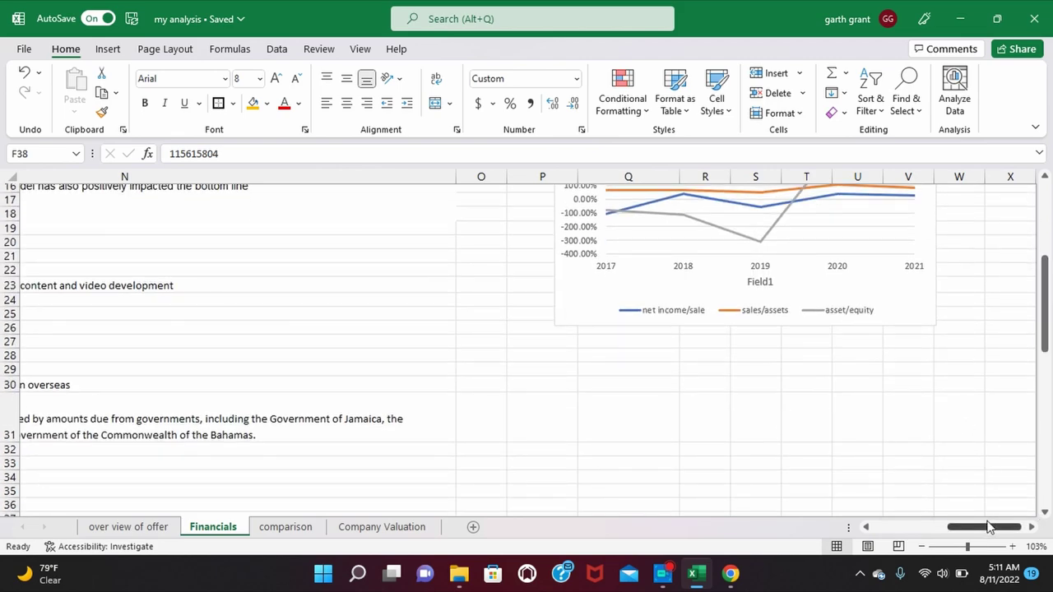
pyautogui.moveTo(988, 526); pyautogui.dragTo(892, 527)
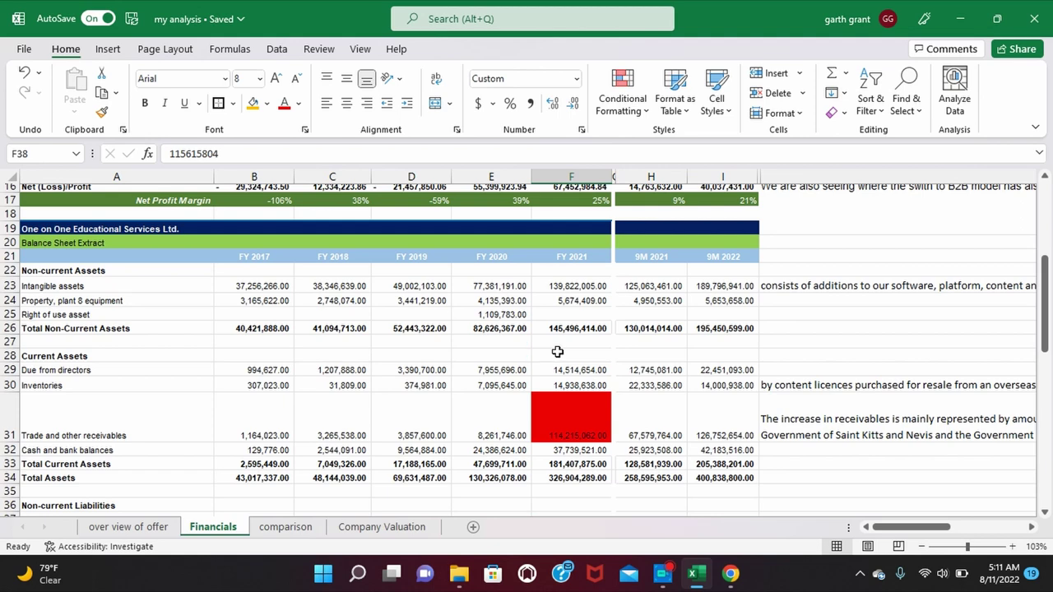
# - Review the equity section and the liquidity, leverage and profitability figures under Key Ratios, and return to the income statement
pyautogui.scroll(-5, 538, 355)
pyautogui.scroll(-5, 544, 339)
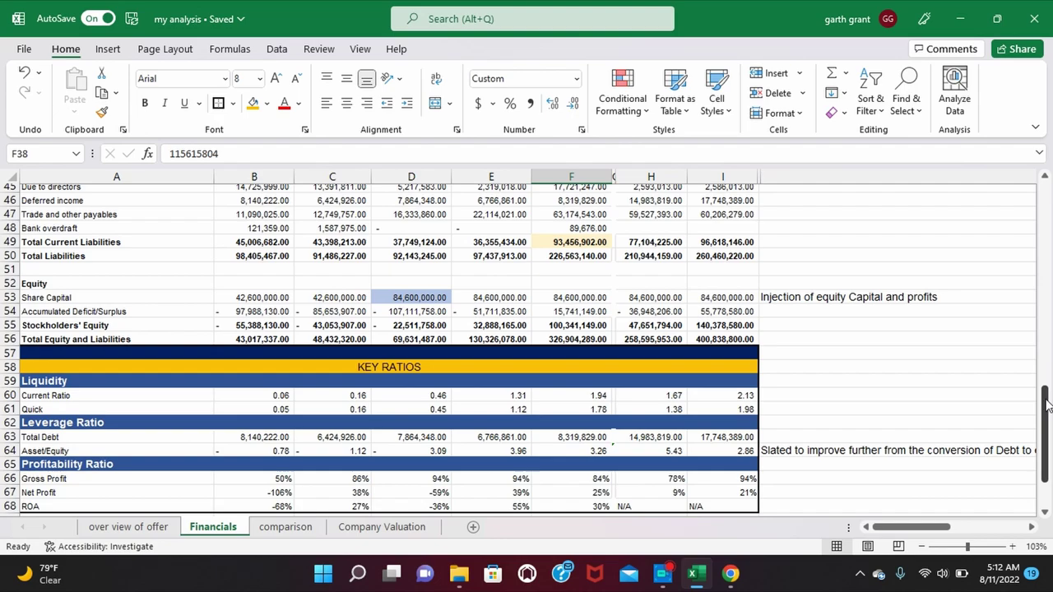
pyautogui.moveTo(1048, 403); pyautogui.dragTo(1036, 228)
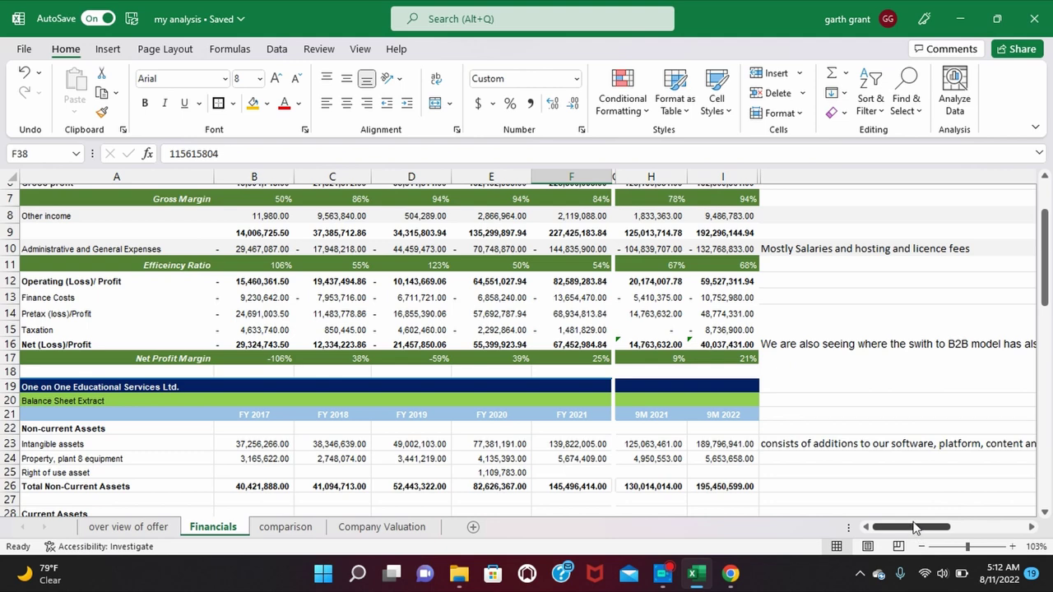
pyautogui.moveTo(916, 528); pyautogui.dragTo(878, 527)
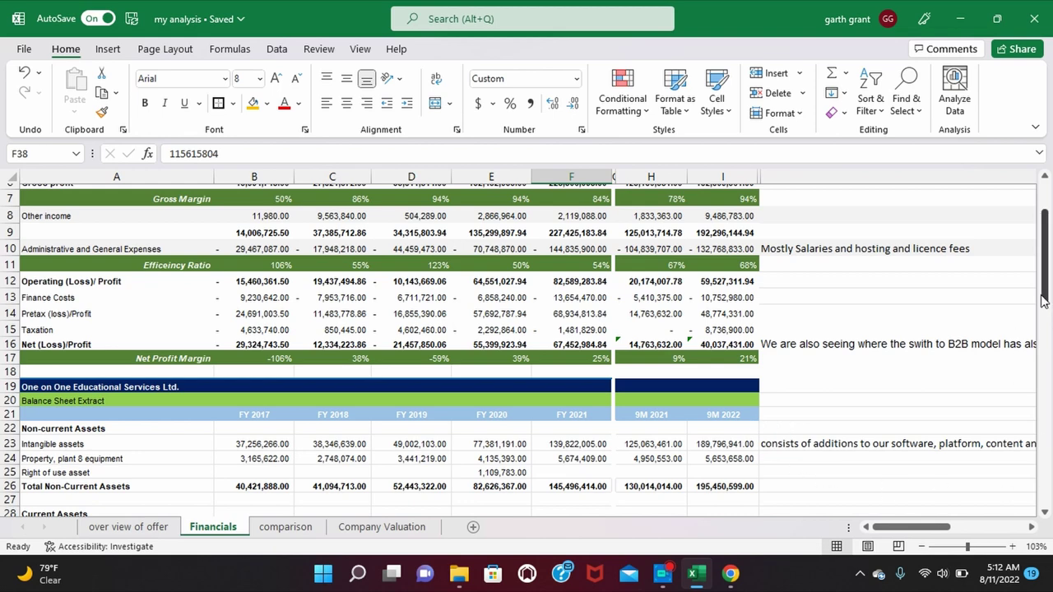
# - Review the DuPont Analysis table alongside the profit margin, ROA and leverage lines in the Dupont Drivers chart
pyautogui.scroll(2, 1043, 298)
pyautogui.hscroll(10, 978, 512)
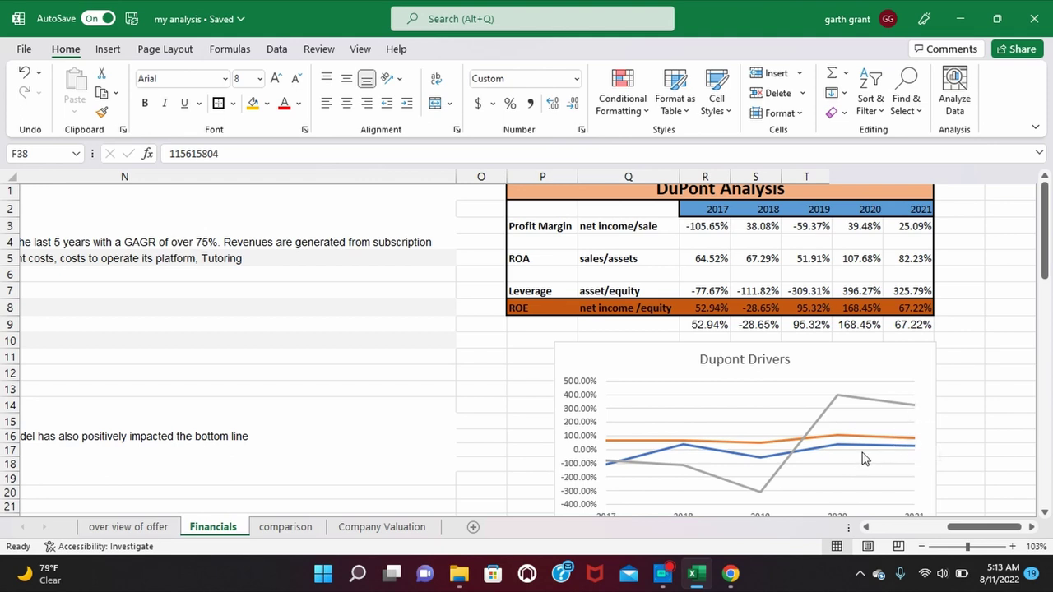
pyautogui.moveTo(887, 449)
pyautogui.moveTo(918, 409)
pyautogui.moveTo(806, 438)
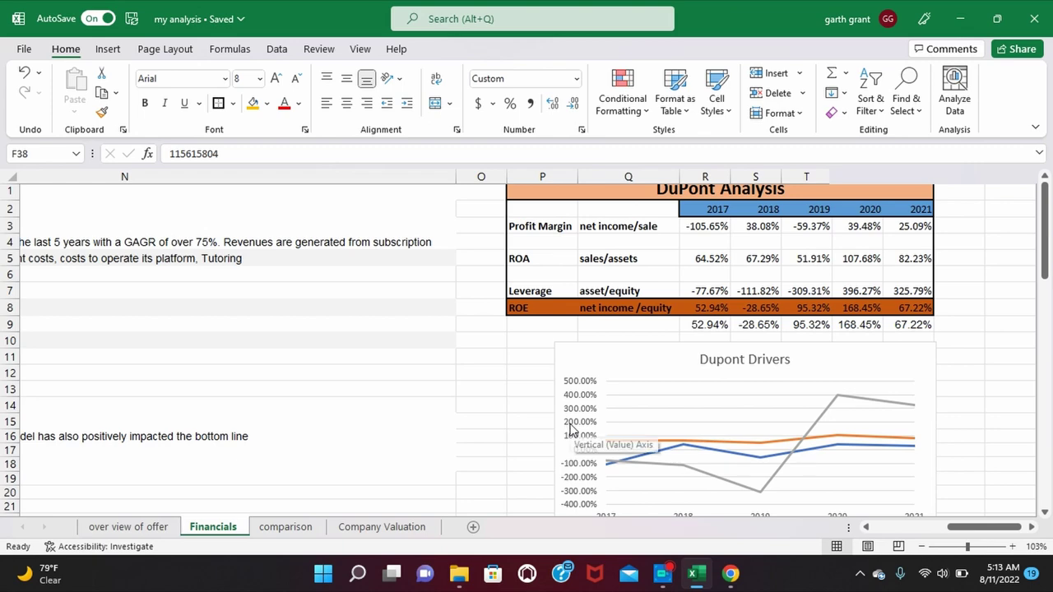
# - On the comparison sheet, compare the P/E and P/B figures of 1 ONE 1 with the matching EDUFOCAL block
pyautogui.moveTo(477, 571)
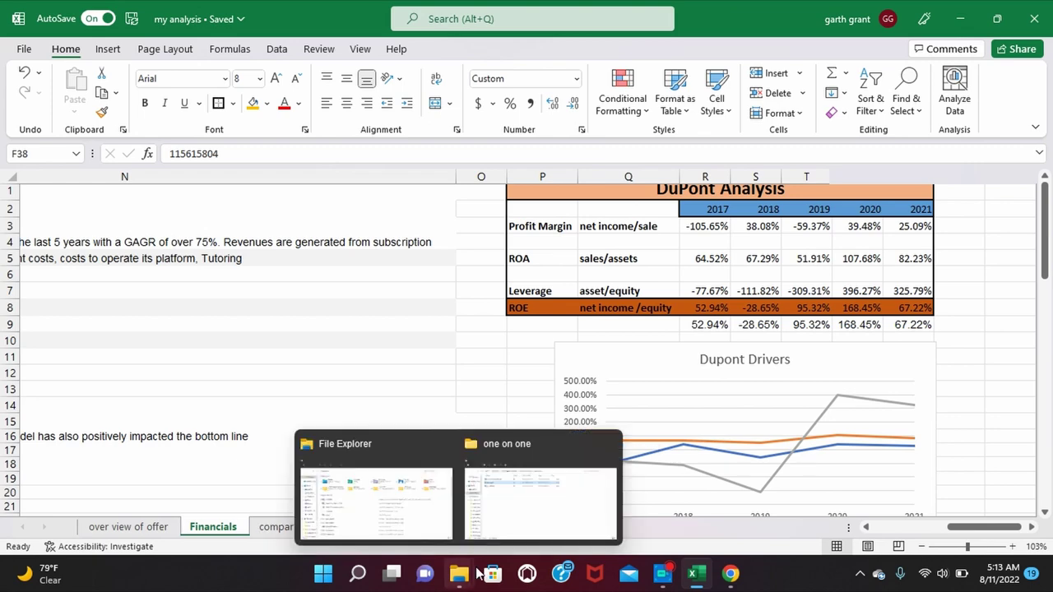
pyautogui.click(277, 528)
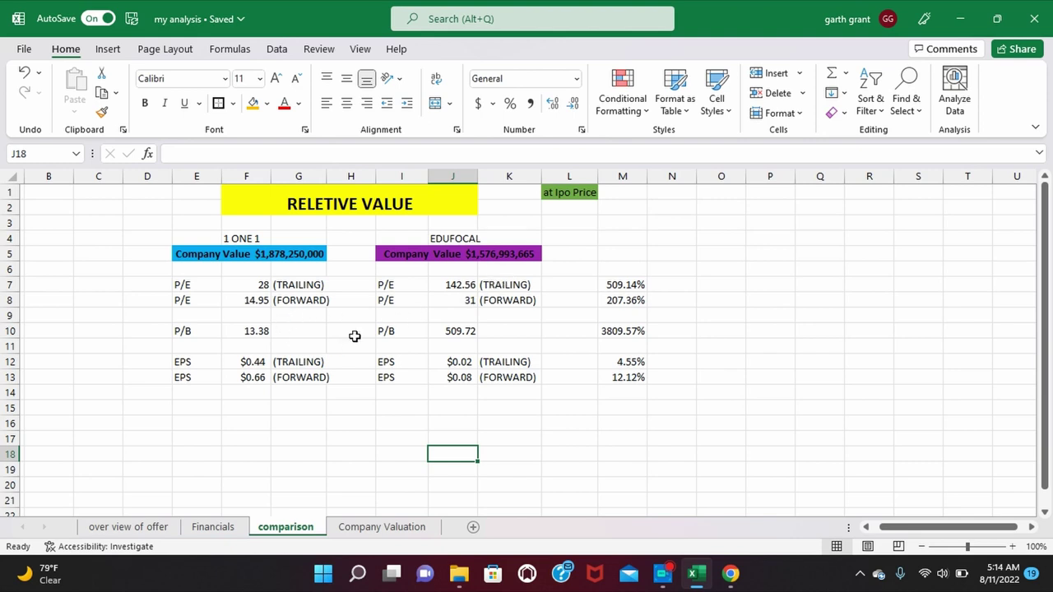
pyautogui.moveTo(180, 284); pyautogui.dragTo(322, 350)
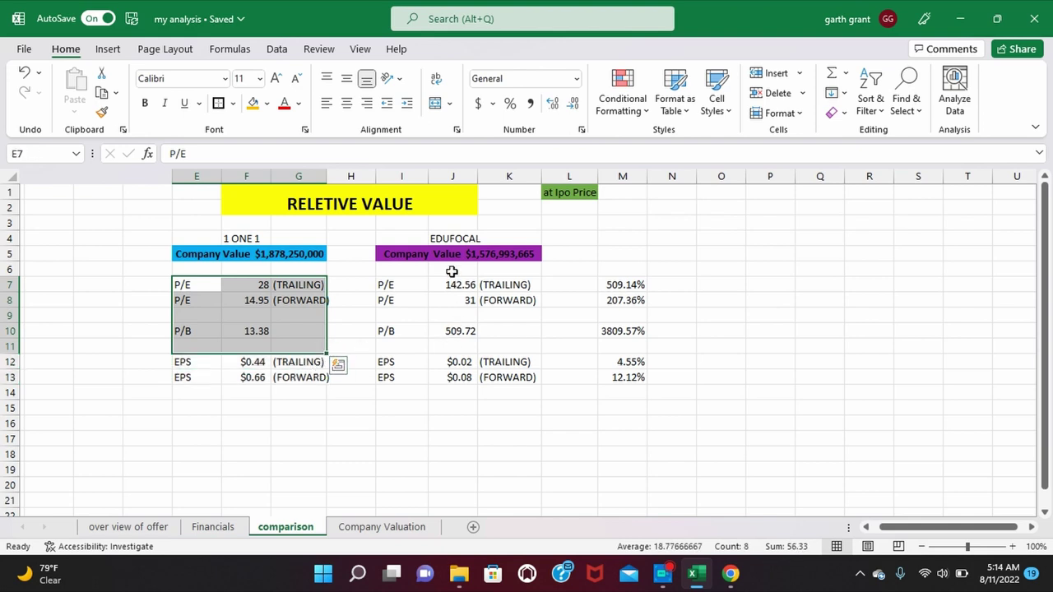
pyautogui.moveTo(390, 283); pyautogui.dragTo(500, 327)
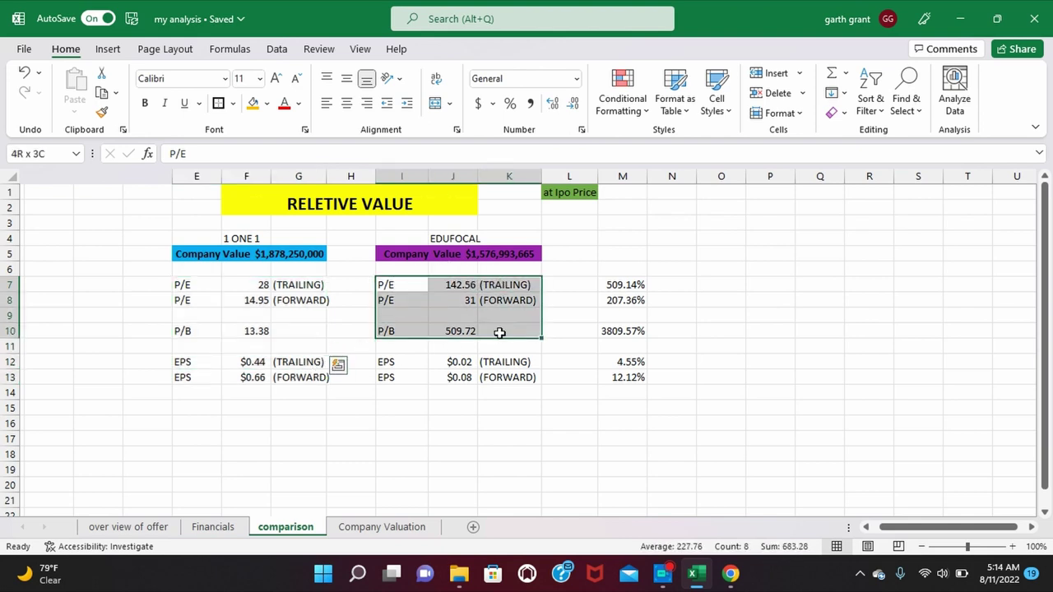
pyautogui.click(292, 347)
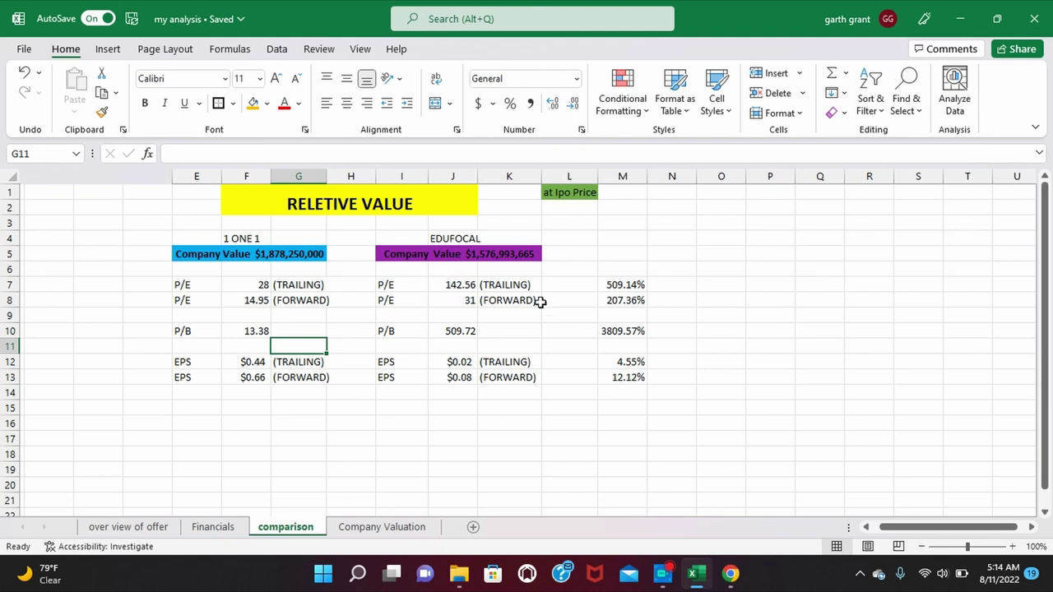
pyautogui.moveTo(392, 283); pyautogui.dragTo(494, 333)
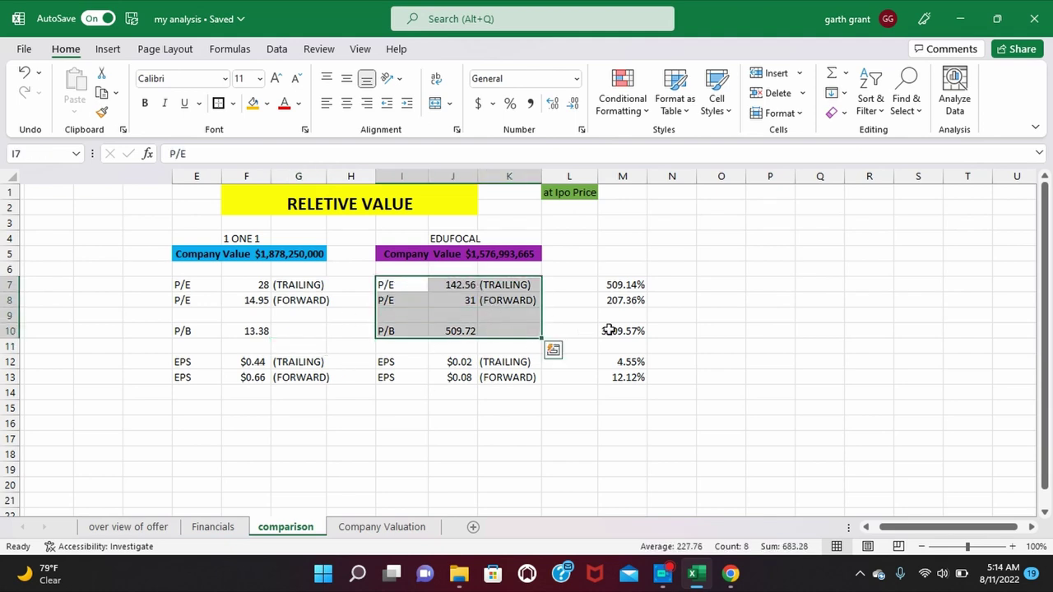
pyautogui.click(686, 326)
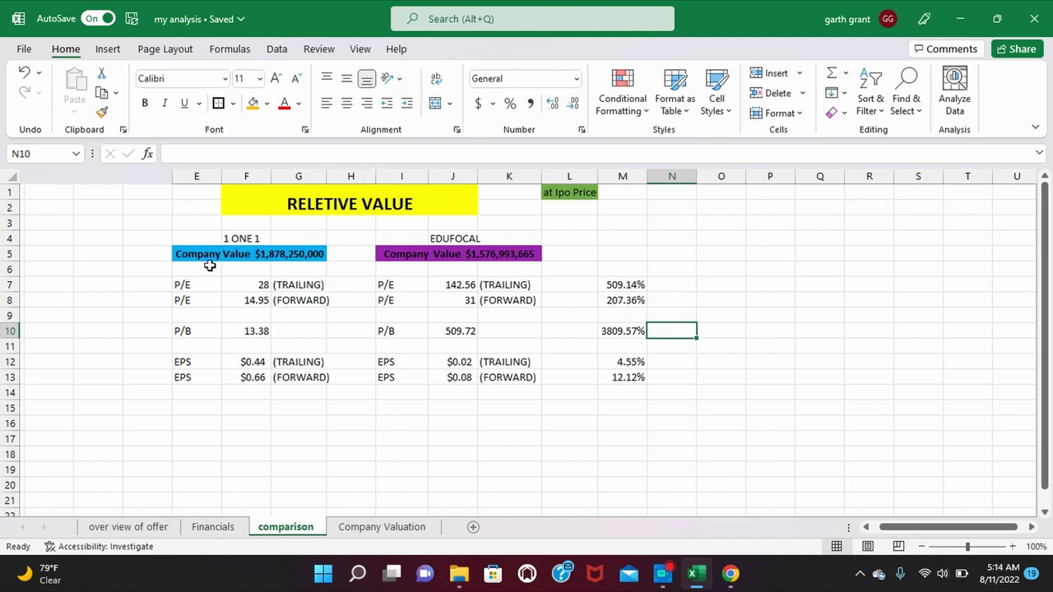
# - Compare 1 ONE 1's trailing and forward P/E ratios with EDUFOCAL's trailing P/E, selecting each value in turn
pyautogui.click(260, 284)
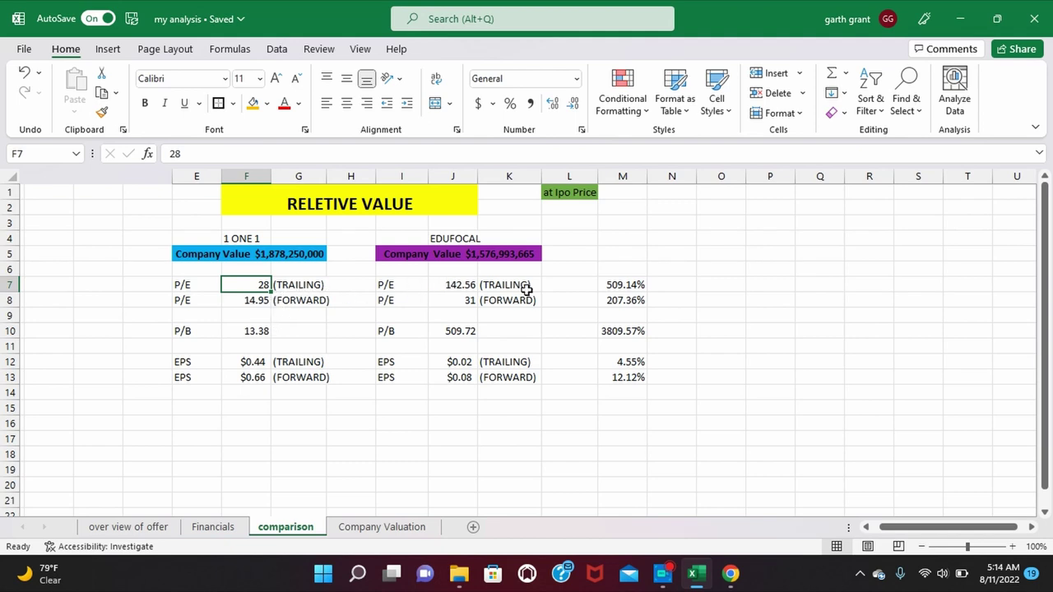
pyautogui.click(458, 284)
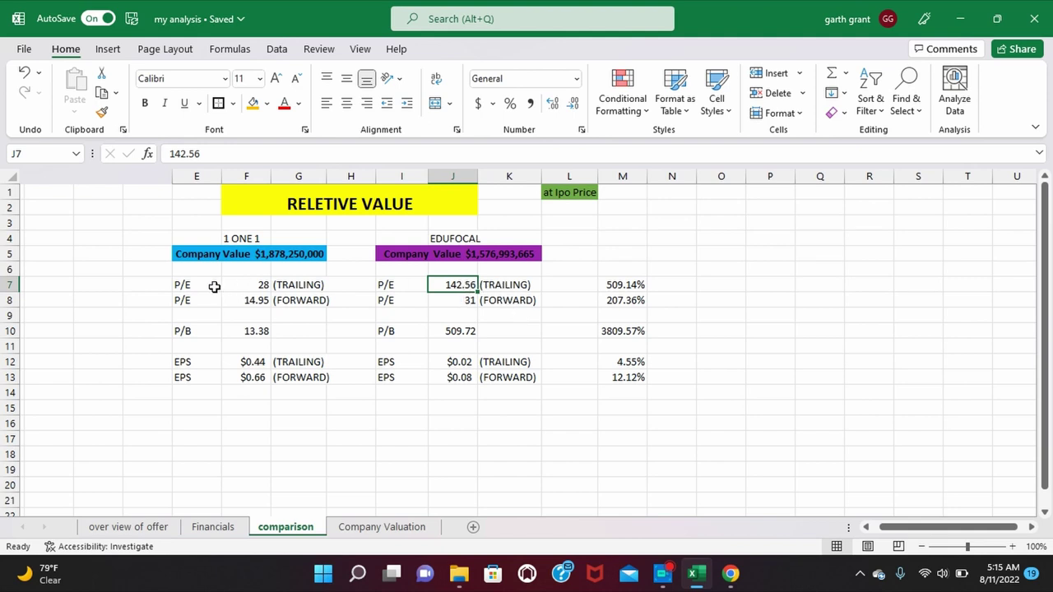
pyautogui.click(237, 301)
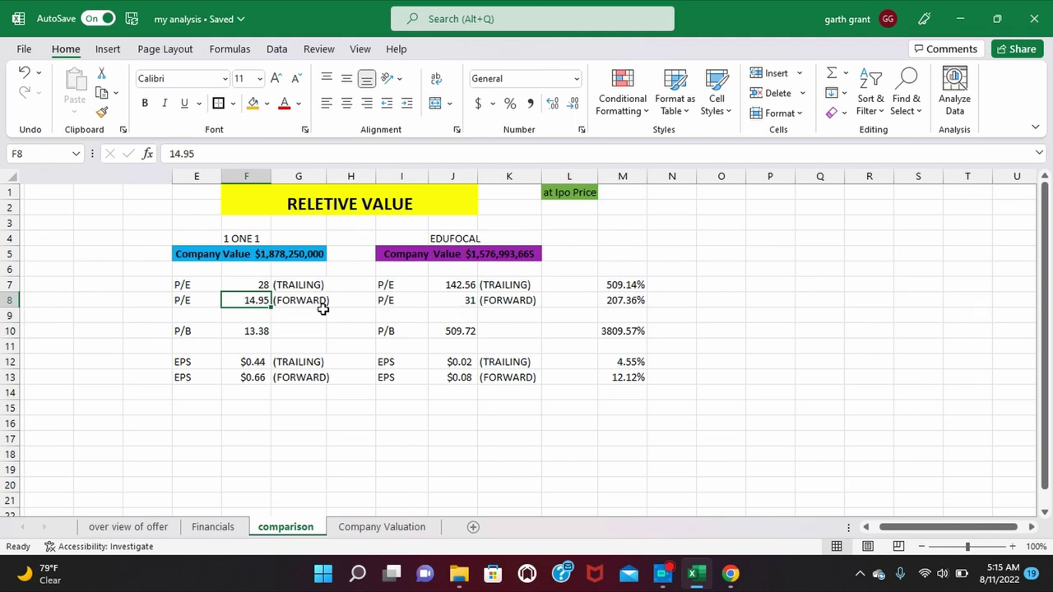
pyautogui.click(250, 285)
pyautogui.moveTo(249, 284); pyautogui.dragTo(255, 303)
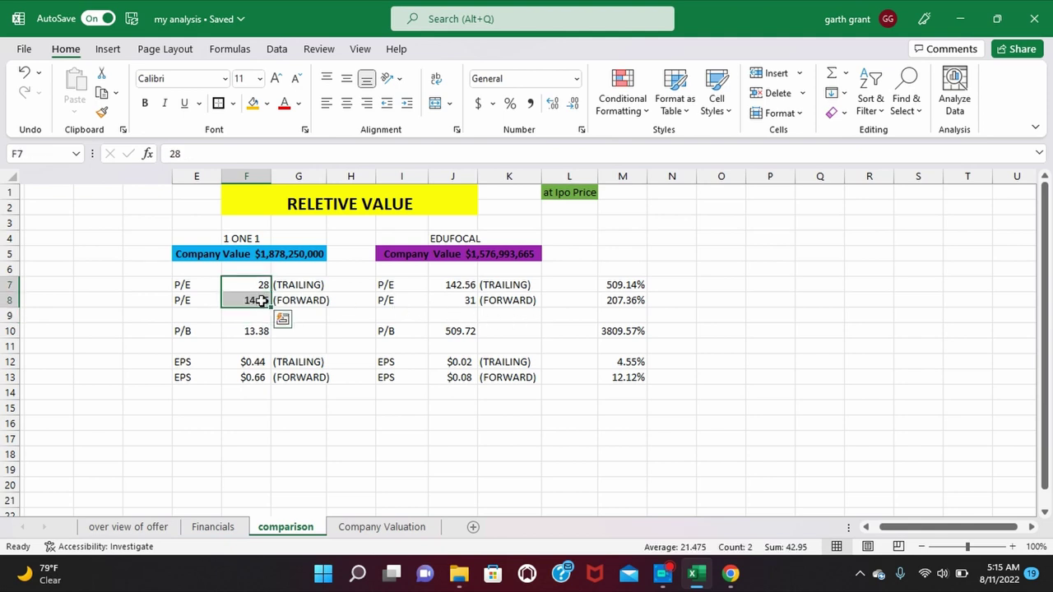
pyautogui.click(455, 285)
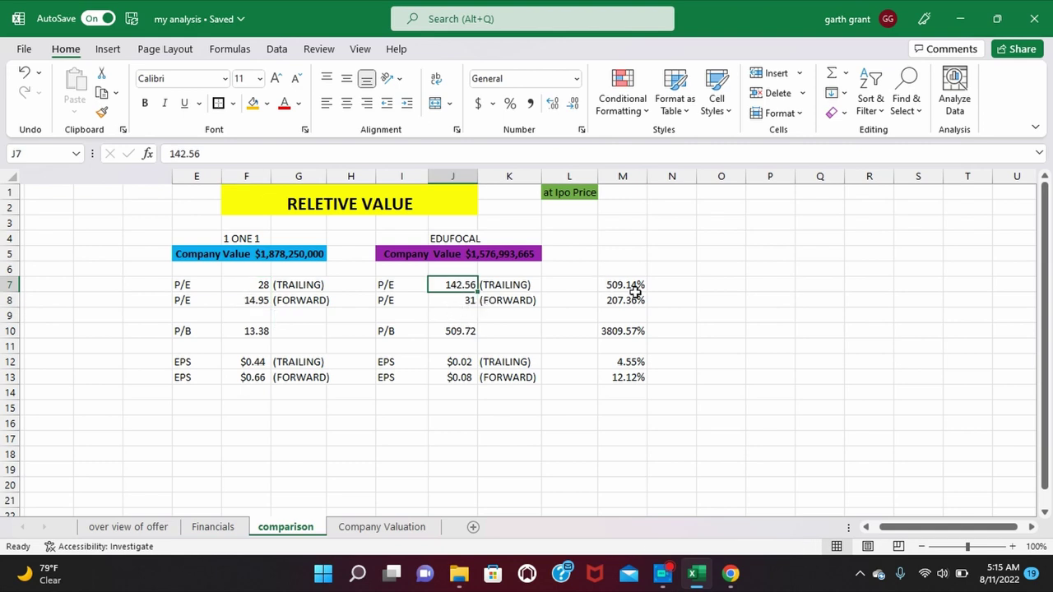
pyautogui.click(257, 286)
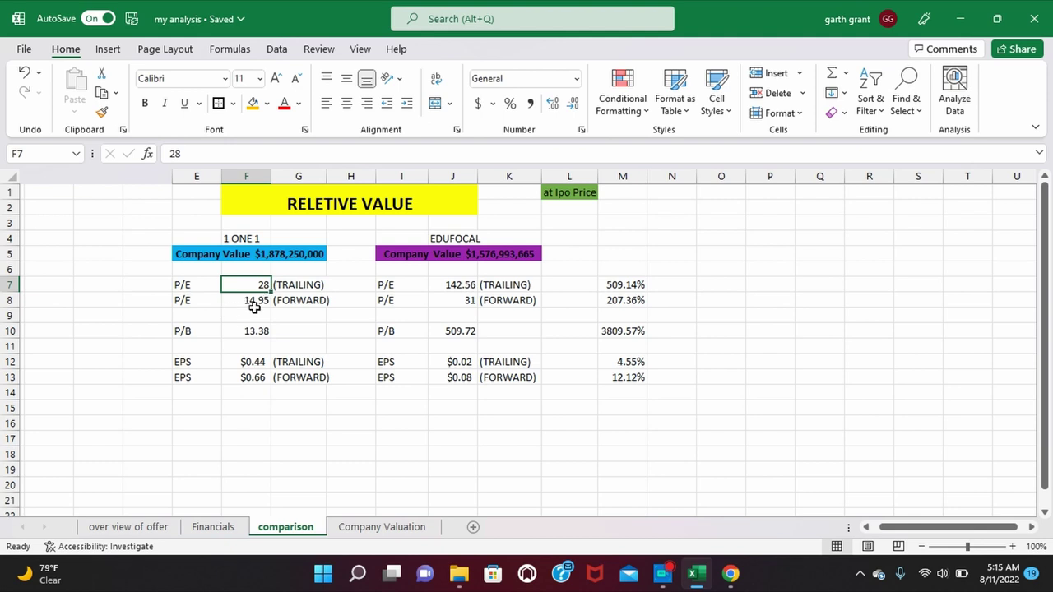
pyautogui.click(238, 305)
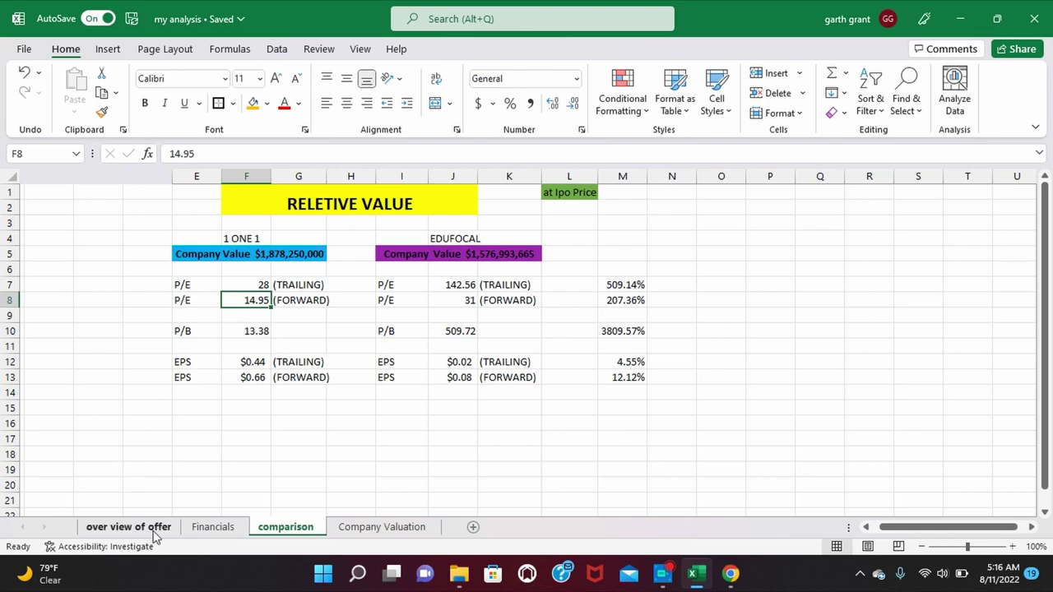
# - In the Financials balance sheet, select the 9M 2021 and 9M 2022 figures from trade and other receivables through total assets
pyautogui.click(211, 528)
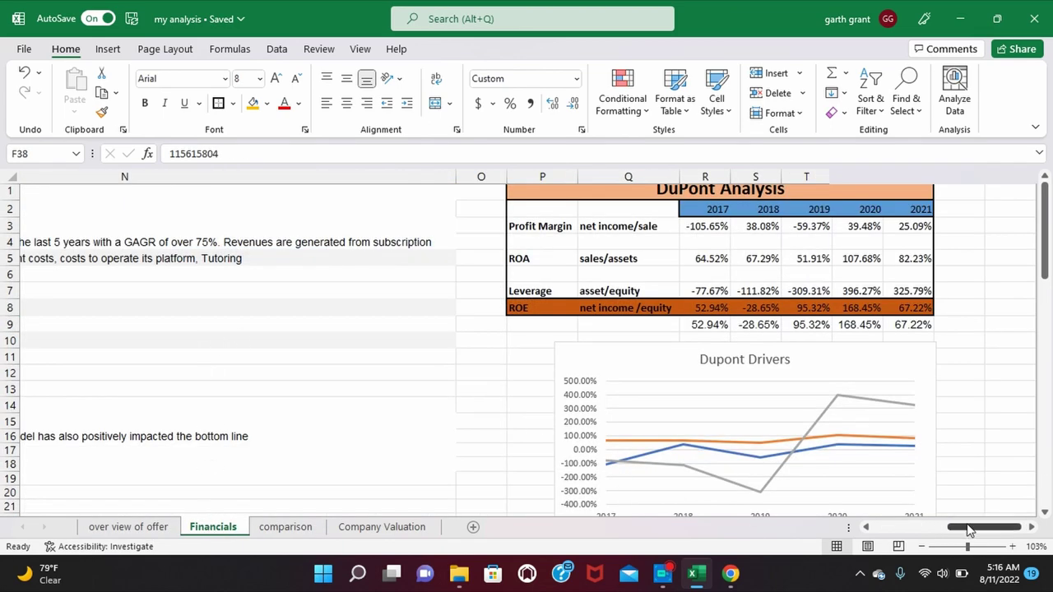
pyautogui.moveTo(971, 528); pyautogui.dragTo(741, 524)
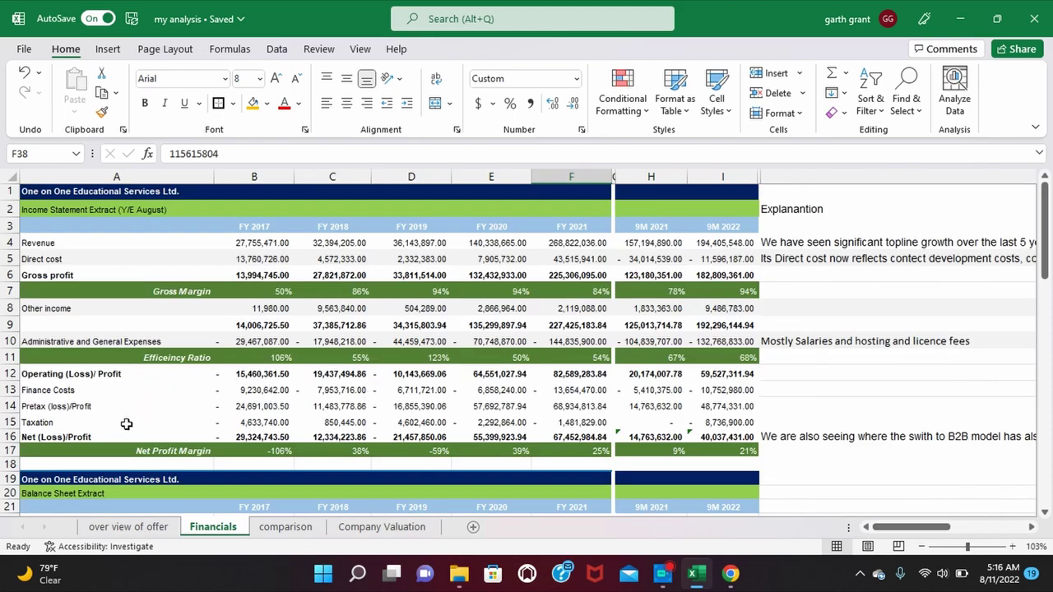
pyautogui.scroll(-10, 173, 403)
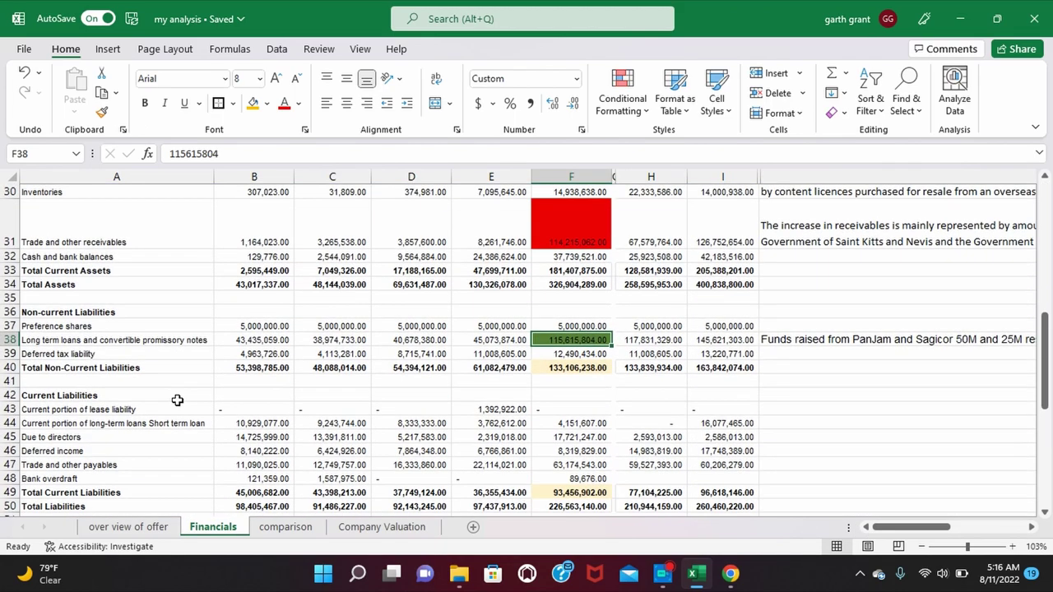
pyautogui.click(641, 283)
pyautogui.moveTo(641, 283); pyautogui.dragTo(713, 245)
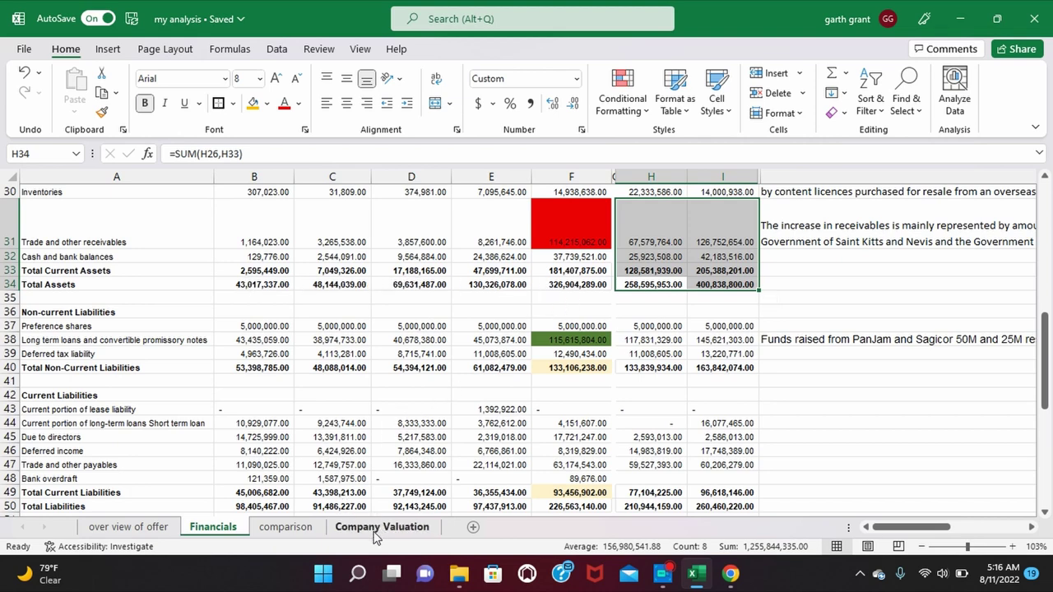
# - Return to the comparison sheet and compare the P/B ratios of 1 ONE 1 and EDUFOCAL
pyautogui.click(286, 527)
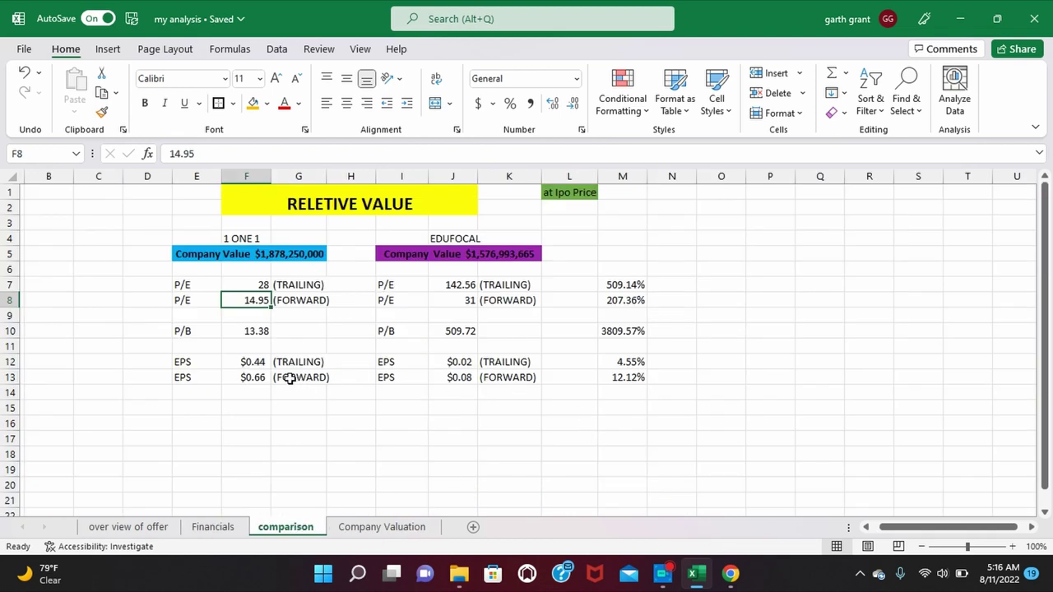
pyautogui.click(256, 332)
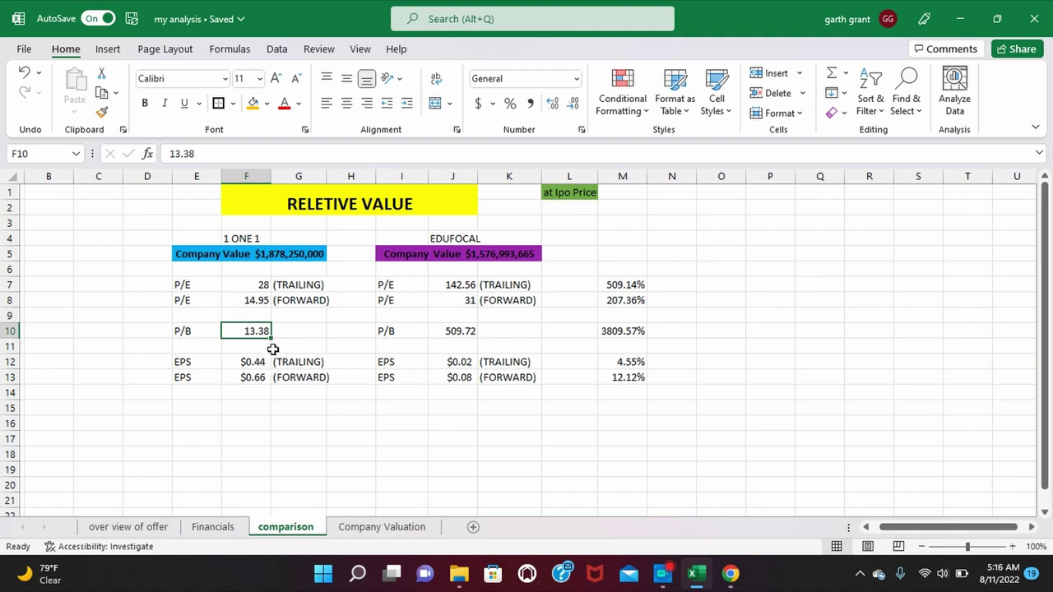
pyautogui.click(455, 333)
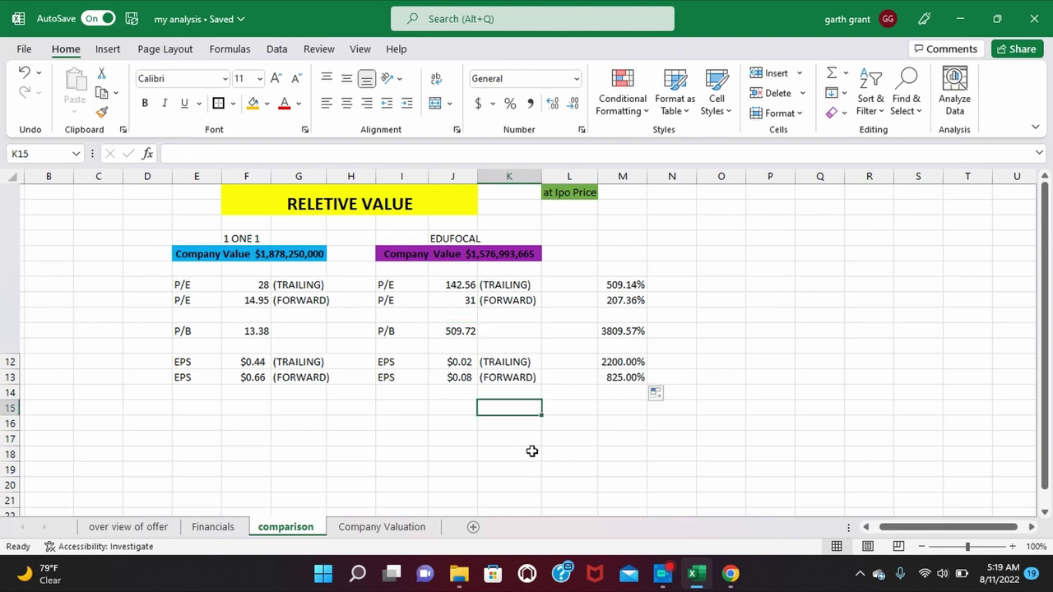
# - Inspect the formula behind the trailing EPS comparison percentage in M12, leaving it unedited
pyautogui.click(546, 442)
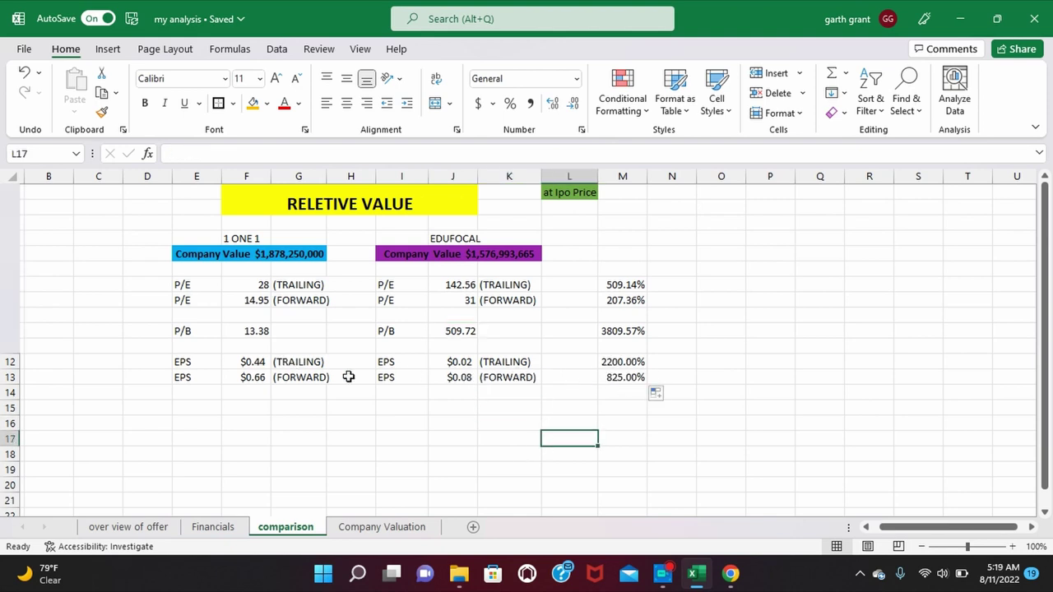
pyautogui.click(640, 362)
pyautogui.doubleClick(640, 362)
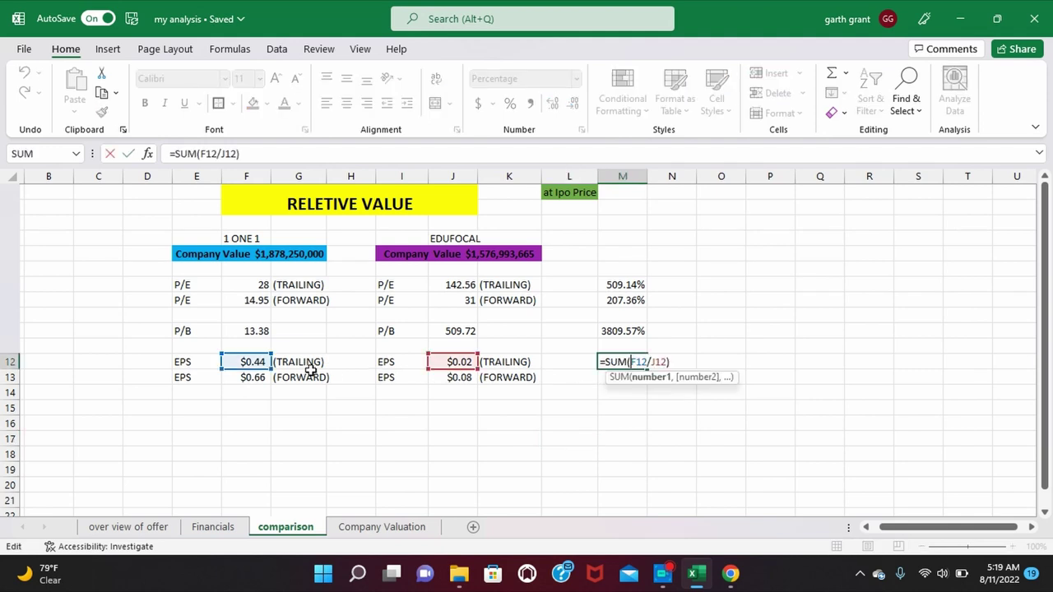
pyautogui.click(627, 421)
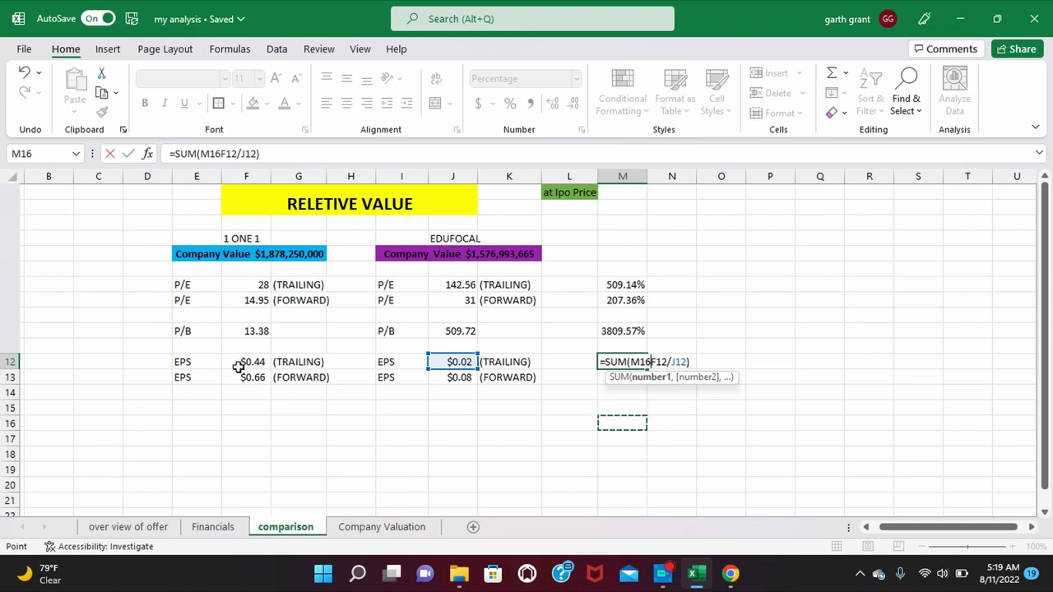
pyautogui.click(595, 399)
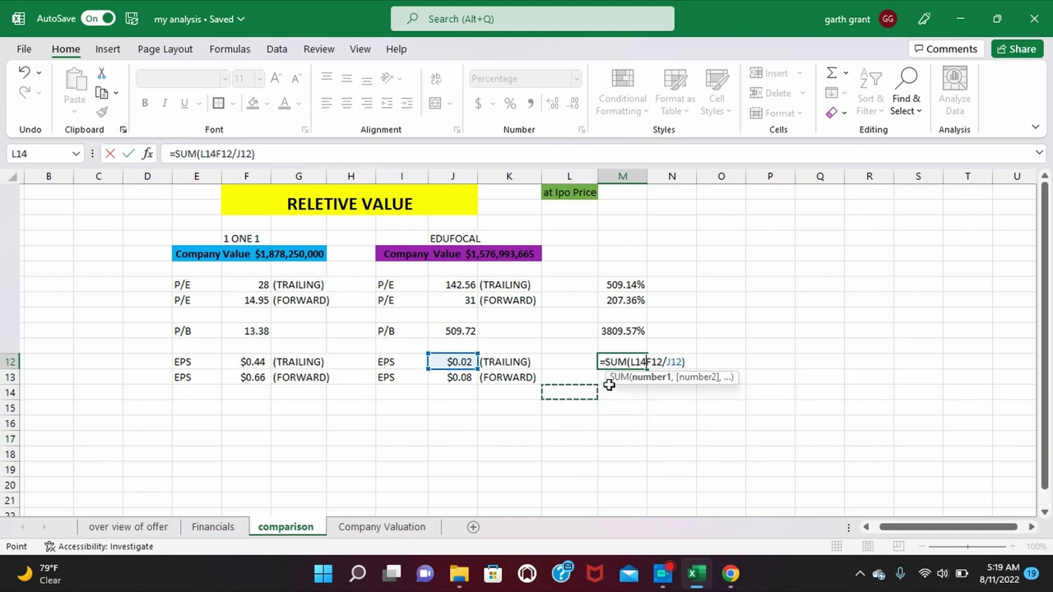
pyautogui.press('Escape')
pyautogui.click(614, 397)
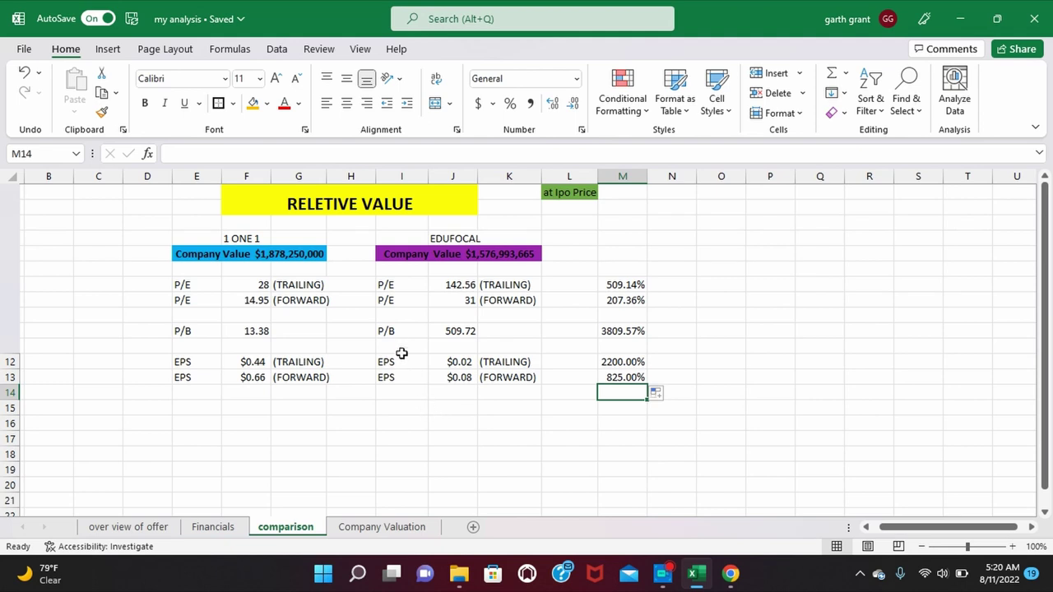
# - On the Company Valuation sheet, nudge the Sagicor Investments logo slightly and inspect the Average Fair Value Price formula without editing it
pyautogui.click(415, 528)
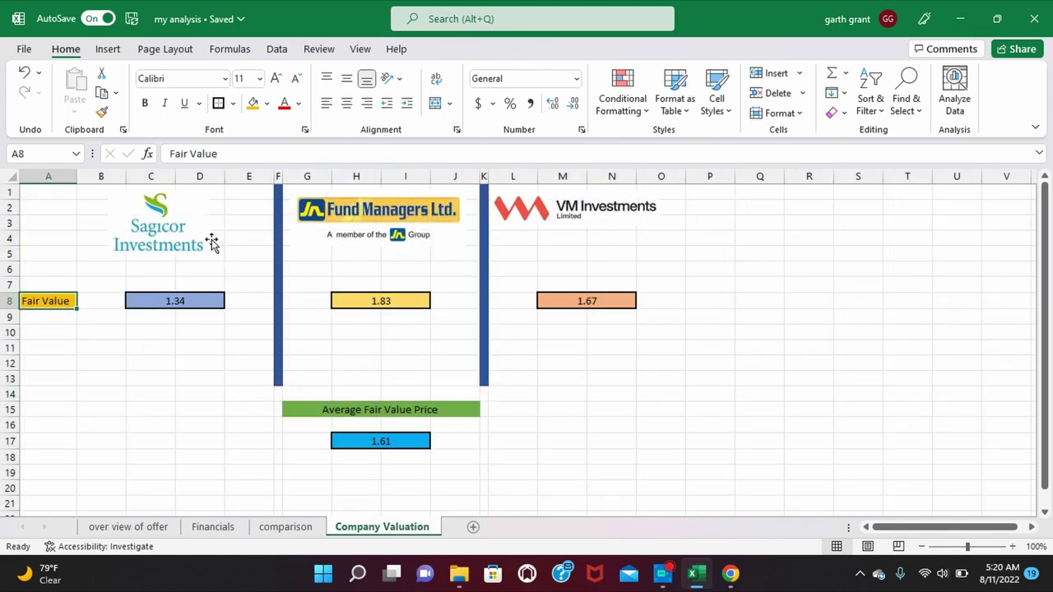
pyautogui.moveTo(194, 213); pyautogui.dragTo(201, 210)
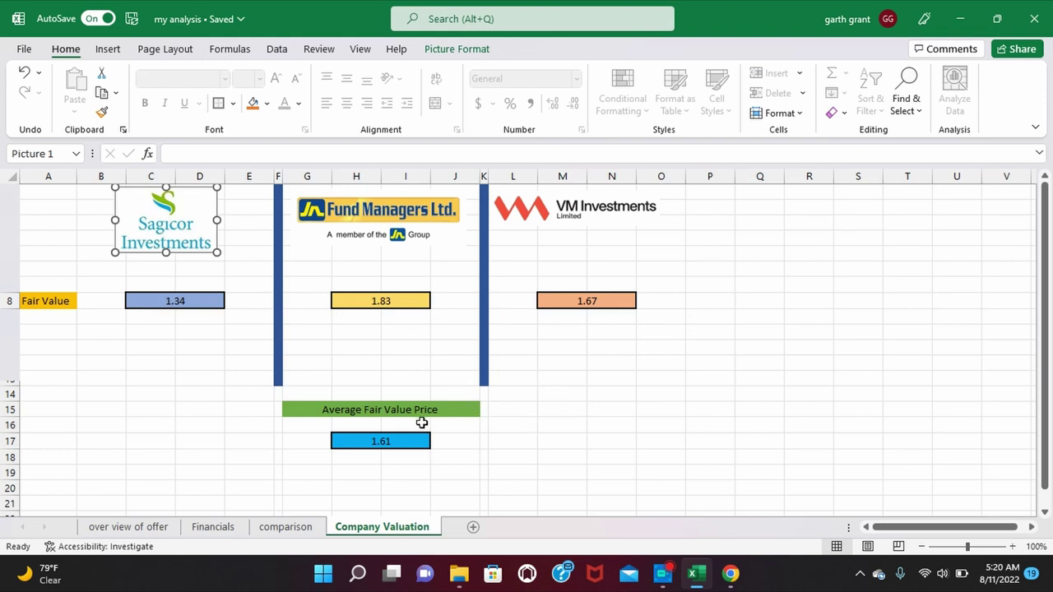
pyautogui.click(384, 441)
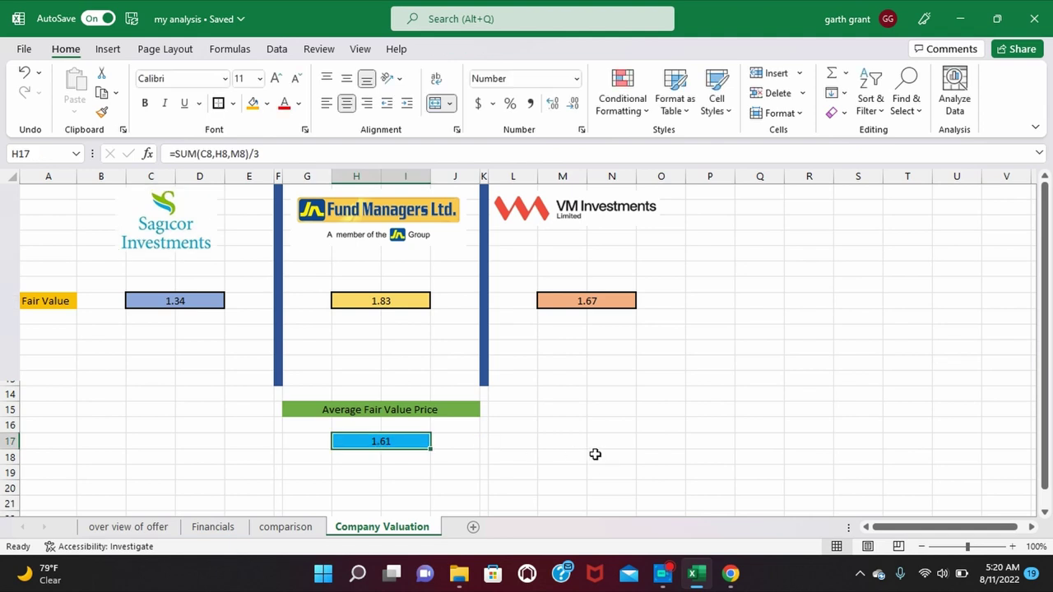
pyautogui.doubleClick(396, 442)
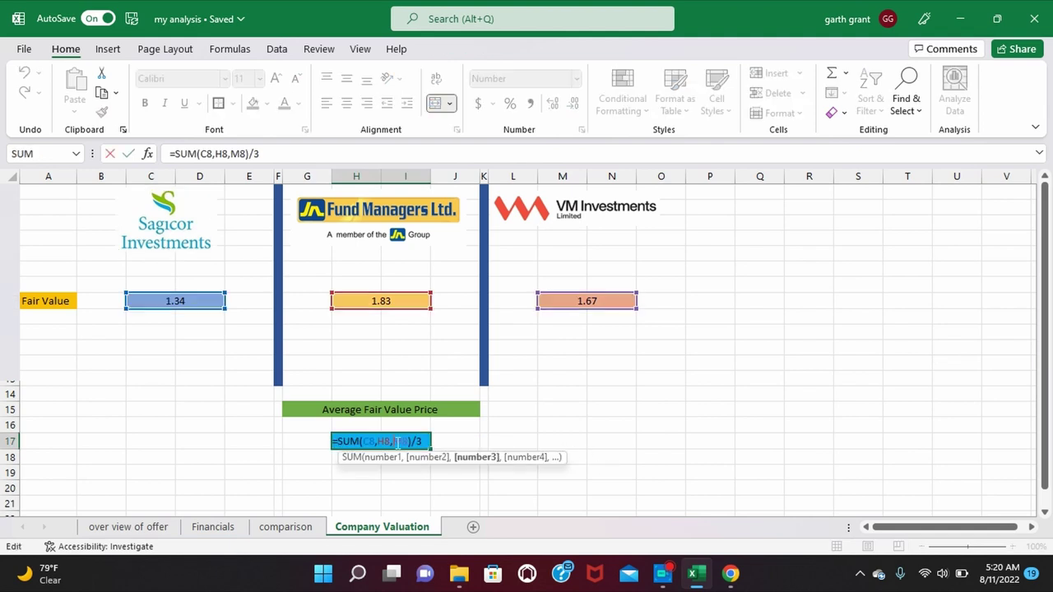
pyautogui.click(683, 423)
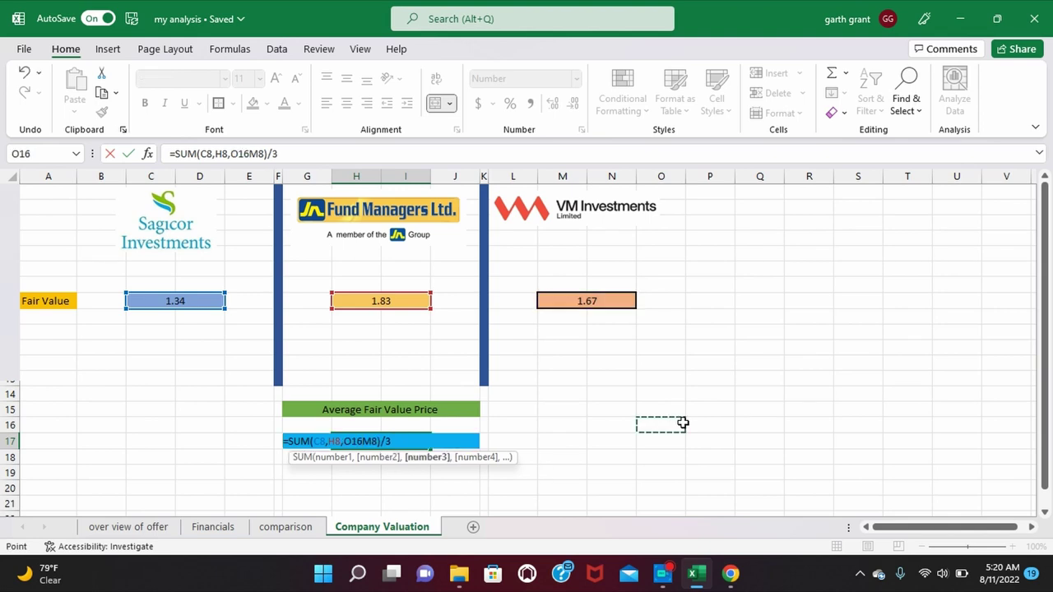
pyautogui.press('Escape')
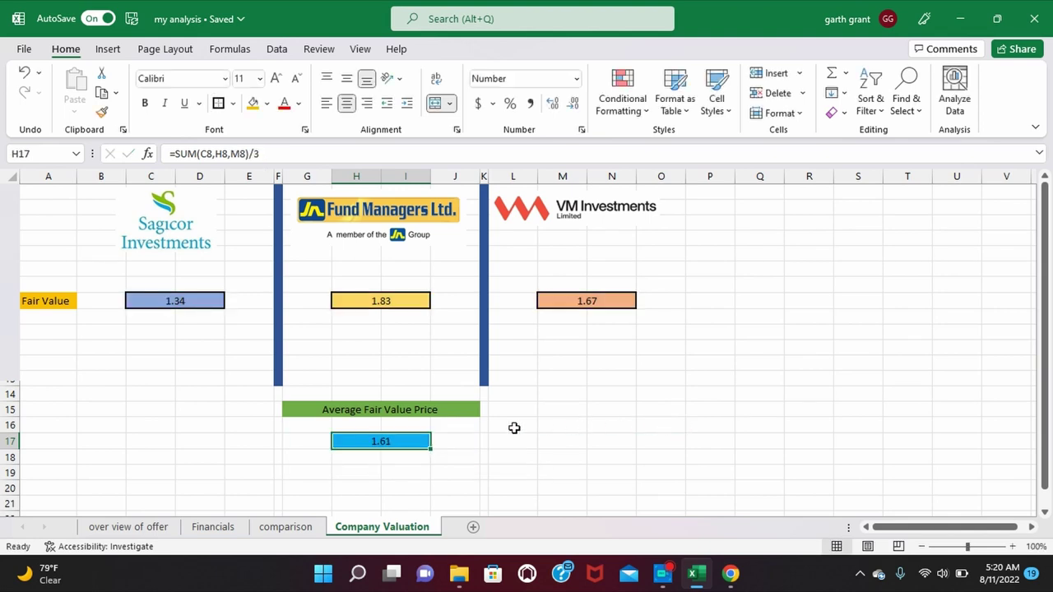